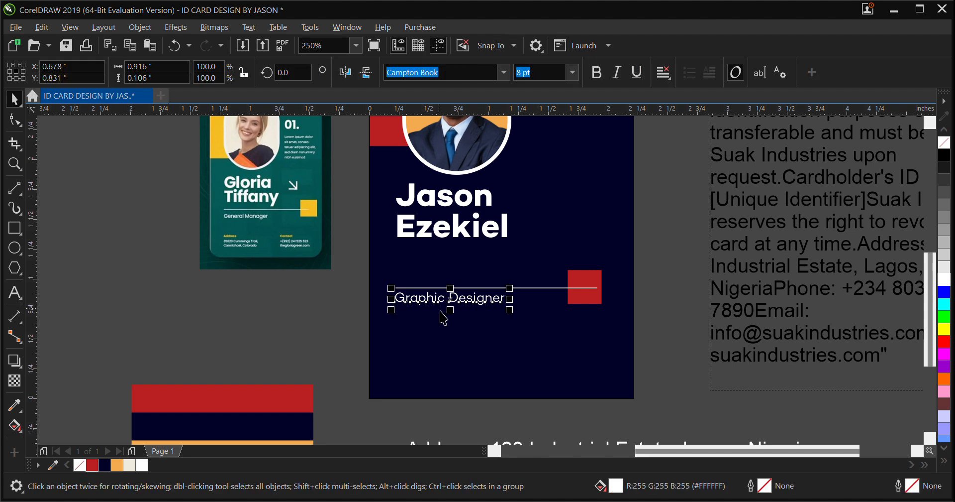
Duplicate the "Graphic Designer" text and place the copy near the card's bottom edge, aligned under the original
{"action": "key", "text": "ctrl+d"}
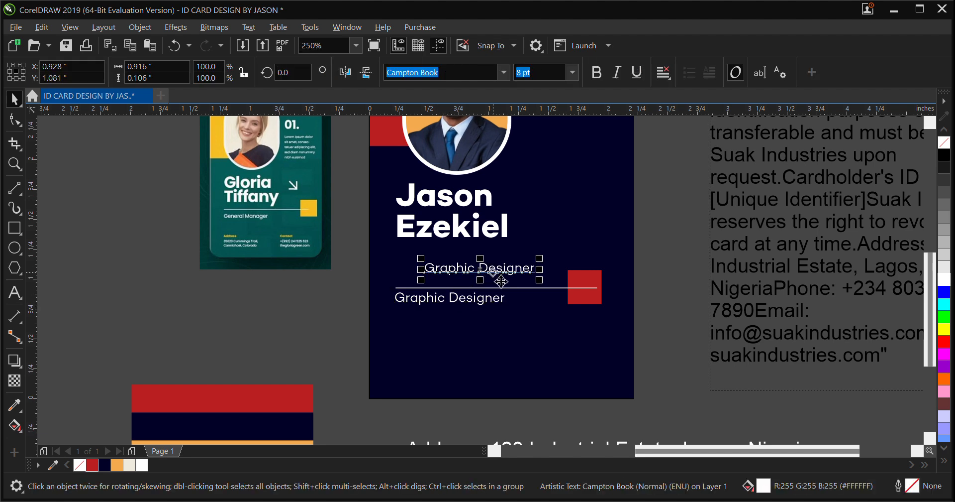
{"action": "left_click_drag", "start_coordinate": [483, 277], "coordinate": [456, 363]}
{"action": "scroll", "coordinate": [456, 363], "scroll_direction": "down", "scroll_amount": 2}
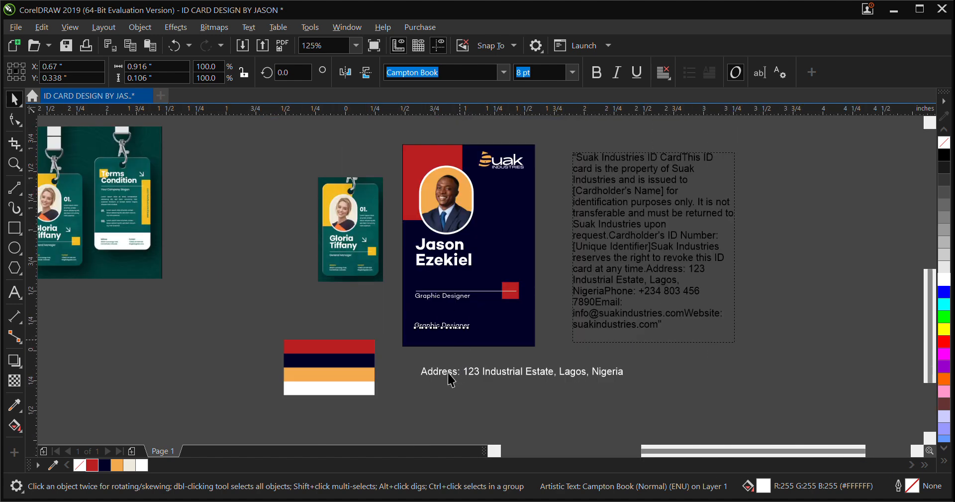
Replace the duplicated job title's text with the address line copied from below the card
{"action": "scroll", "coordinate": [465, 367], "scroll_direction": "up", "scroll_amount": 2}
{"action": "left_click", "coordinate": [427, 411]}
{"action": "double_click", "coordinate": [429, 412]}
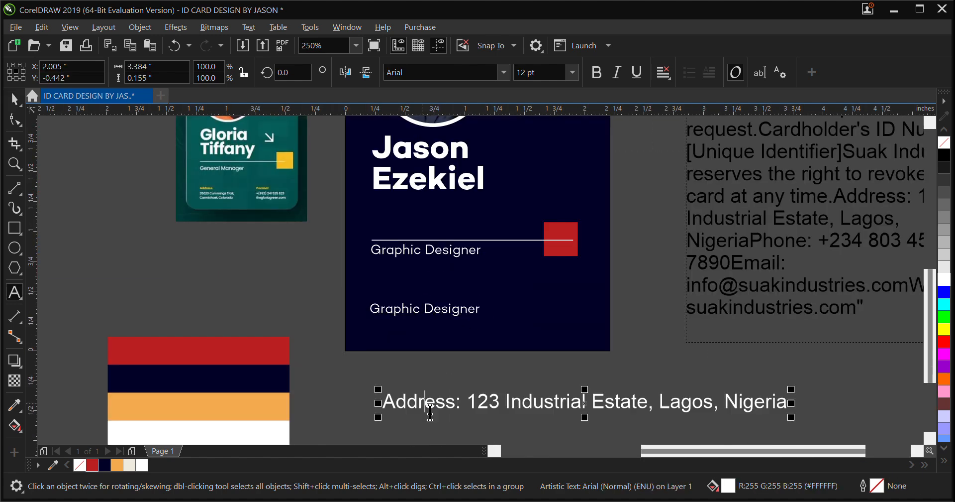
{"action": "key", "text": "ctrl+a"}
{"action": "key", "text": "ctrl+c"}
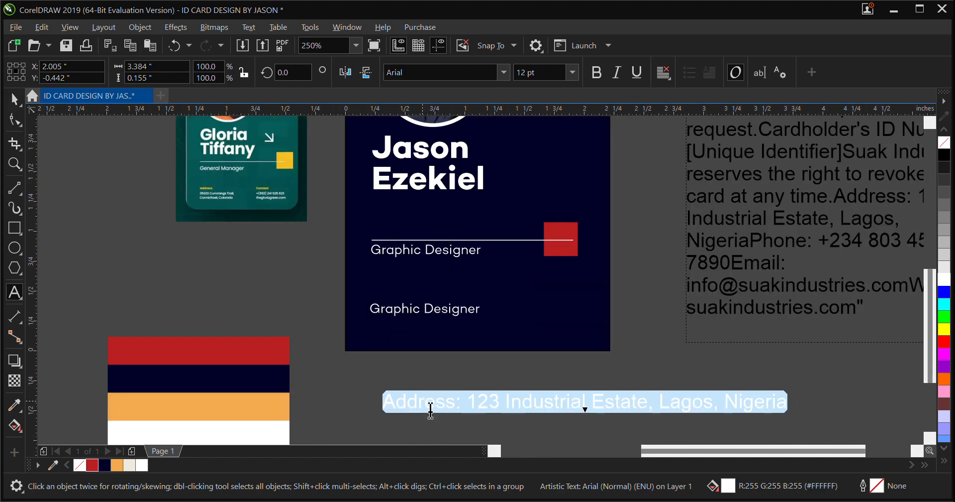
{"action": "double_click", "coordinate": [412, 320]}
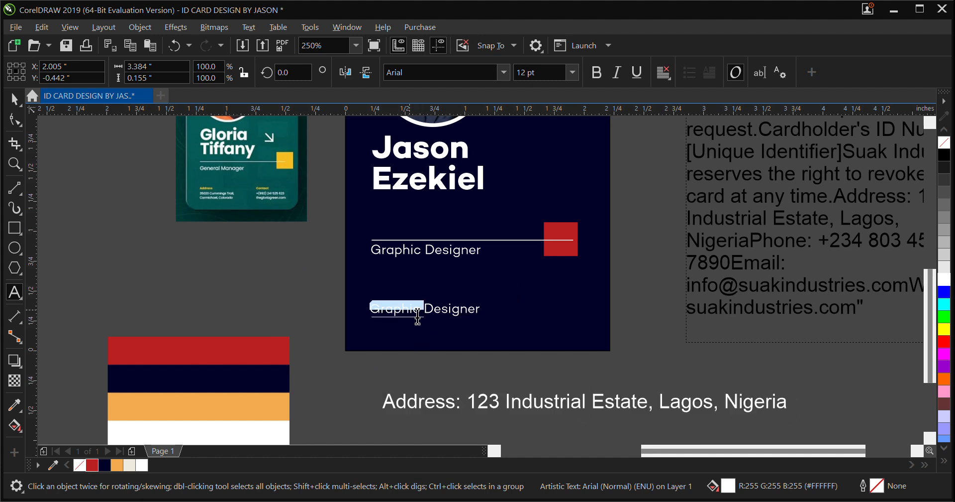
{"action": "double_click", "coordinate": [418, 319]}
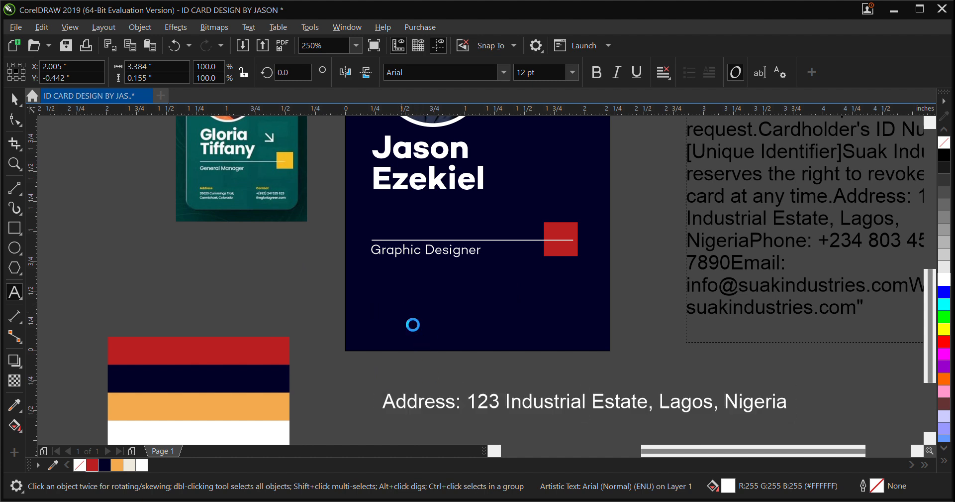
{"action": "key", "text": "ctrl+a"}
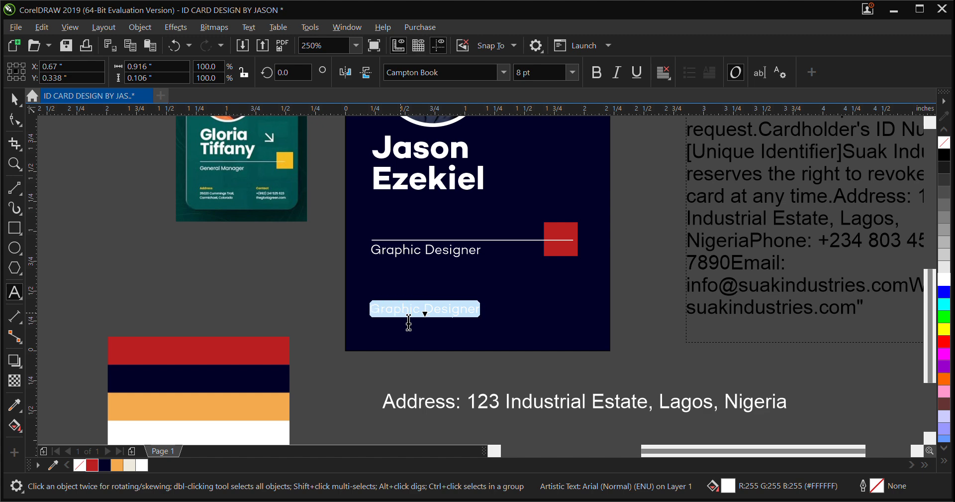
{"action": "key", "text": "ctrl+v"}
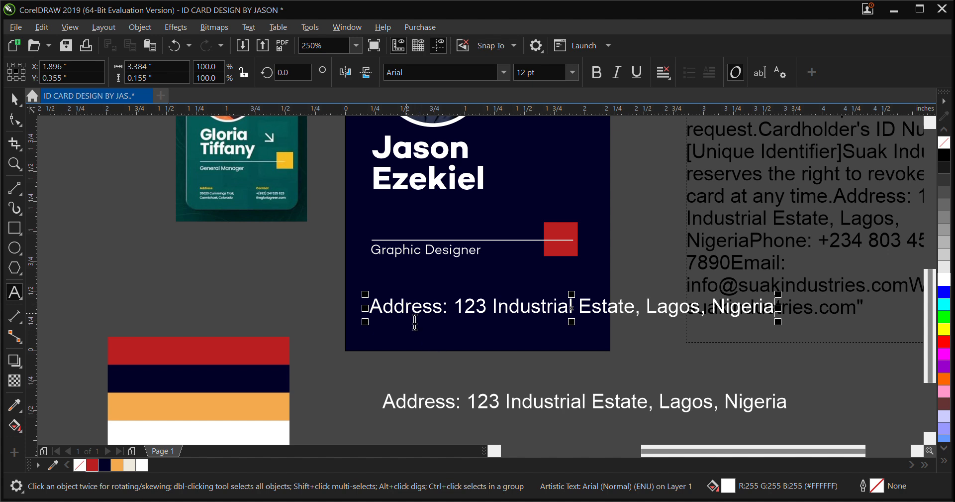
Set the pasted address text to the Campton Book font at 6 pt
{"action": "left_click", "coordinate": [15, 99]}
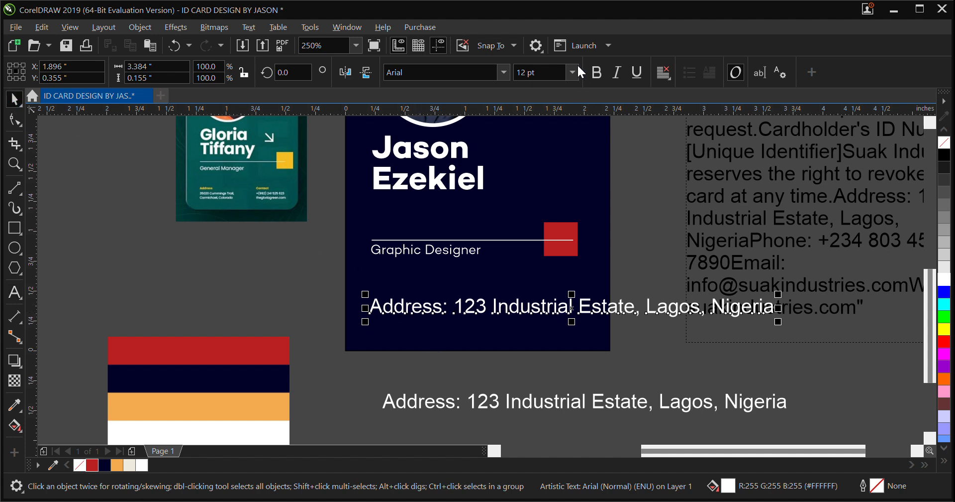
{"action": "left_click", "coordinate": [504, 72]}
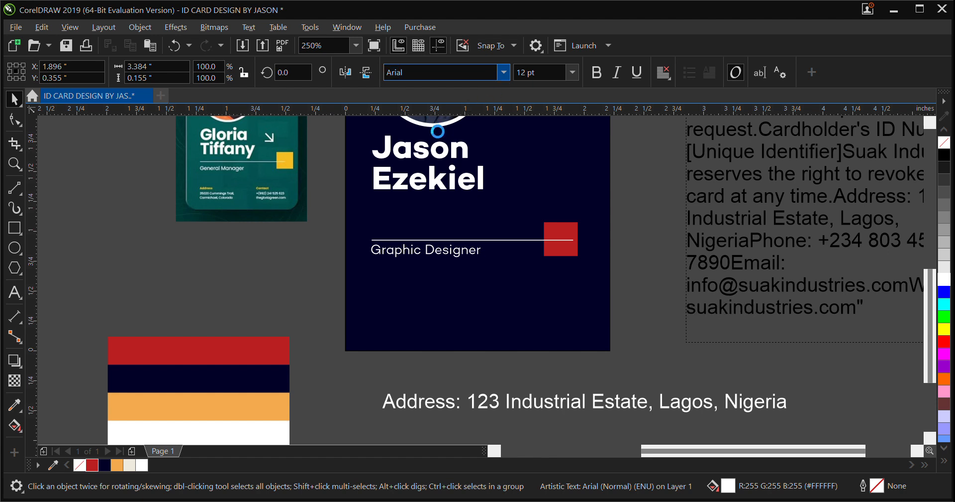
{"action": "left_click", "coordinate": [448, 113]}
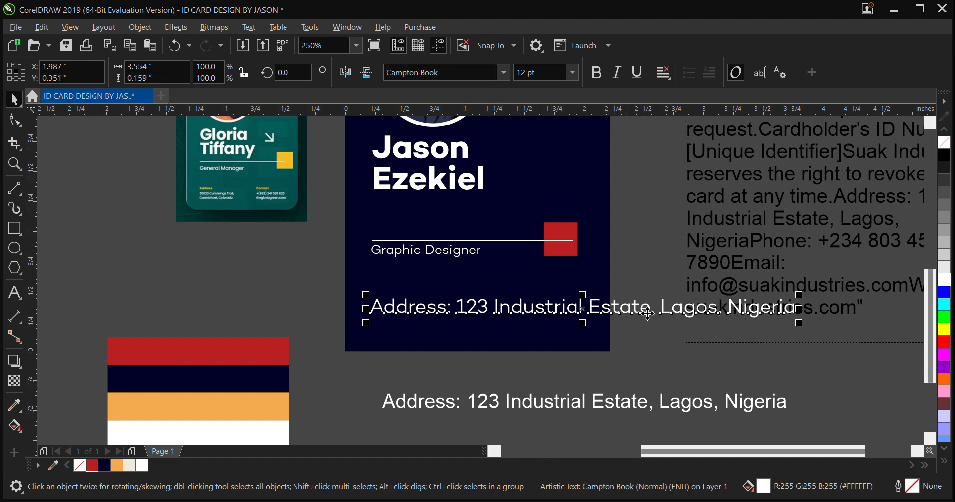
{"action": "left_click", "coordinate": [527, 72]}
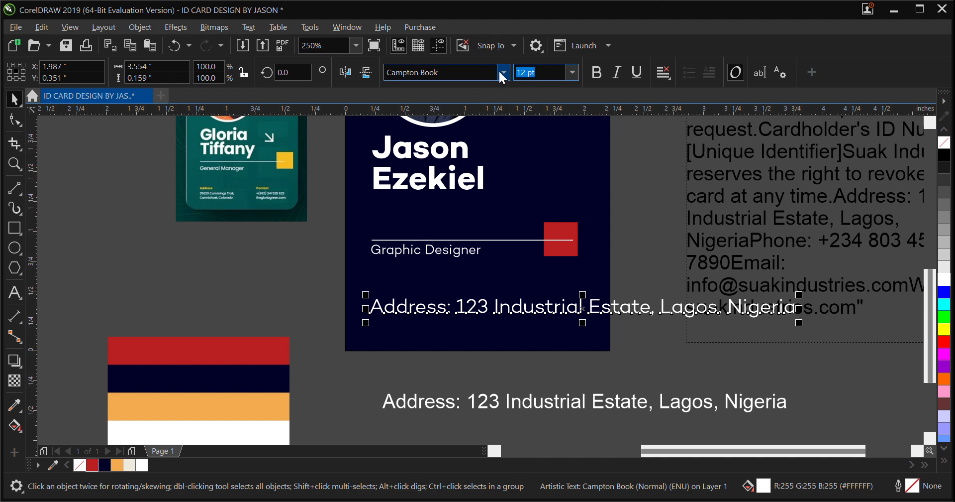
{"action": "type", "text": "6"}
{"action": "key", "text": "Return"}
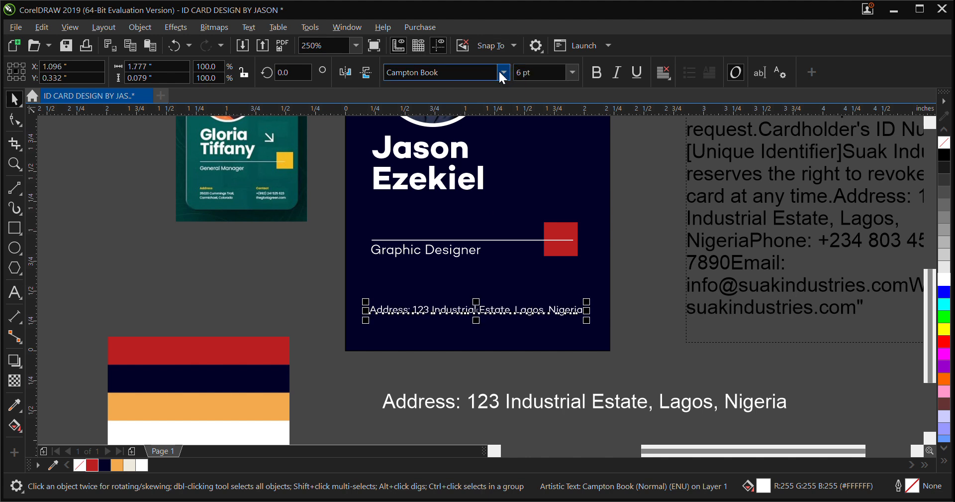
Break the address on the card into three lines, after the "Address:" label and before the city, removing the leading space
{"action": "scroll", "coordinate": [398, 301], "scroll_direction": "up", "scroll_amount": 5}
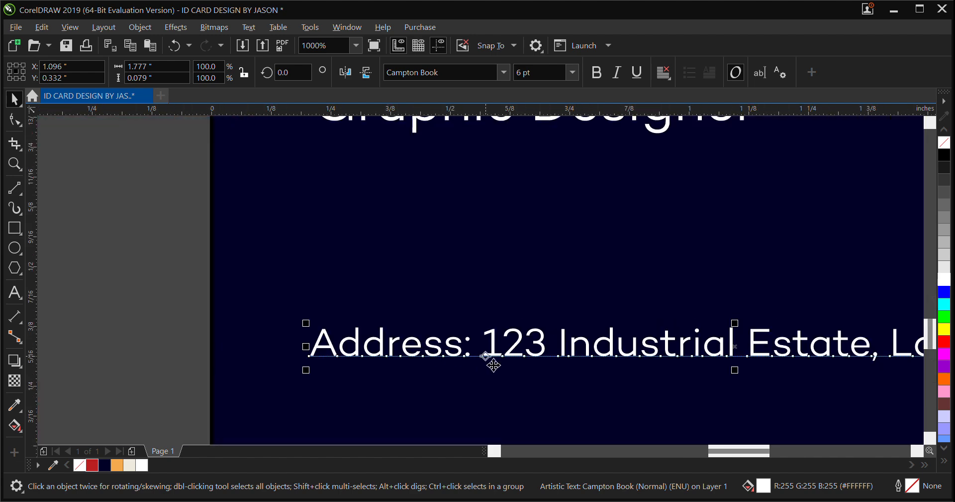
{"action": "left_click", "coordinate": [473, 357]}
{"action": "double_click", "coordinate": [473, 358]}
{"action": "key", "text": "Return"}
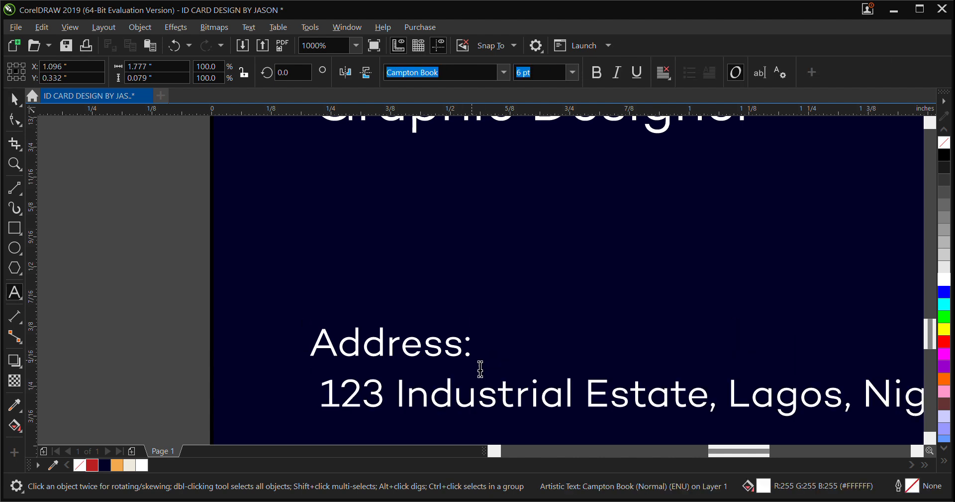
{"action": "key", "text": "Delete"}
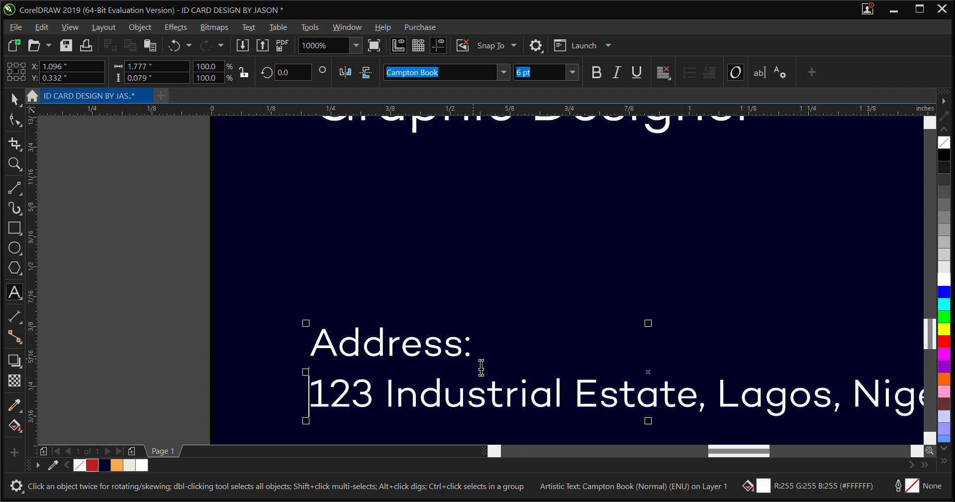
{"action": "left_click", "coordinate": [722, 407]}
{"action": "key", "text": "Return"}
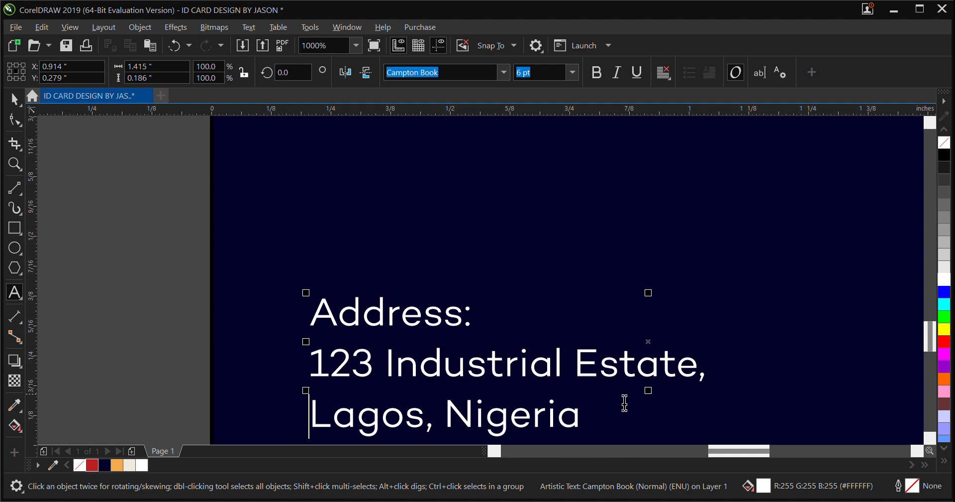
{"action": "scroll", "coordinate": [461, 241], "scroll_direction": "down", "scroll_amount": 1}
{"action": "scroll", "coordinate": [461, 271], "scroll_direction": "down", "scroll_amount": 1}
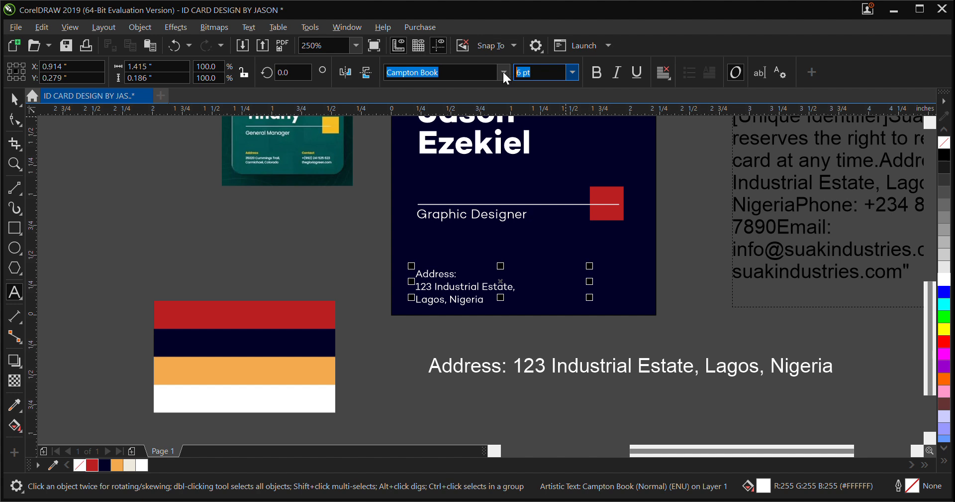
Set the three-line address block's font size to 4 pt
{"action": "type", "text": "4"}
{"action": "key", "text": "Return"}
{"action": "left_click", "coordinate": [15, 99]}
{"action": "key", "text": "ctrl+space"}
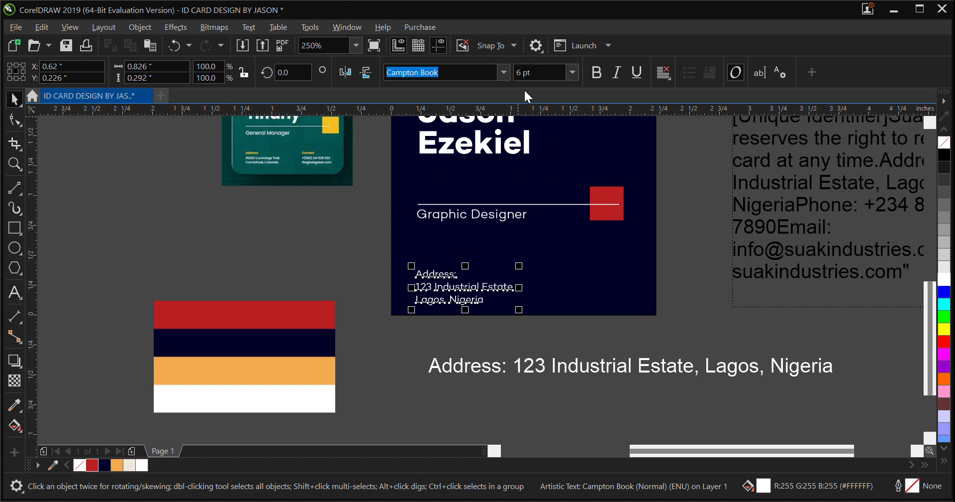
{"action": "left_click", "coordinate": [540, 74]}
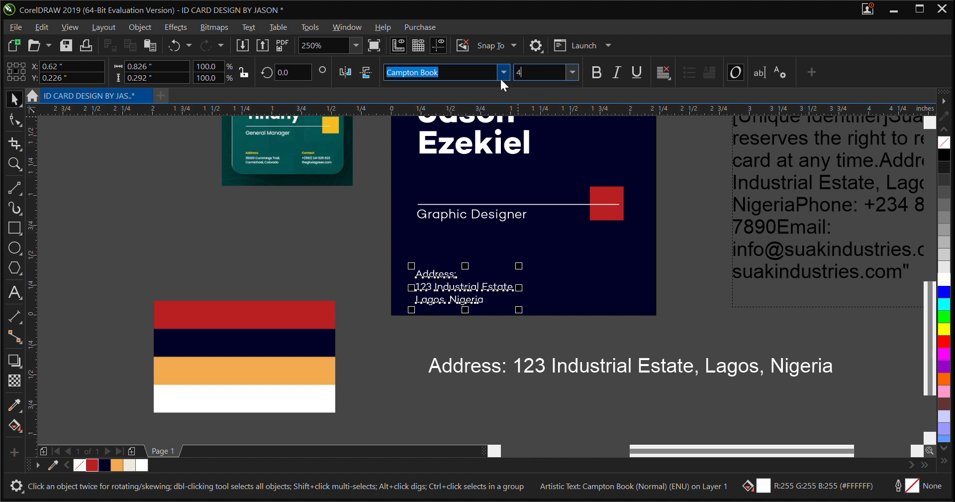
{"action": "type", "text": "4"}
{"action": "key", "text": "Return"}
Position the address block in the card's lower-left corner and set its font size to 5 pt
{"action": "left_click_drag", "start_coordinate": [451, 288], "coordinate": [455, 295]}
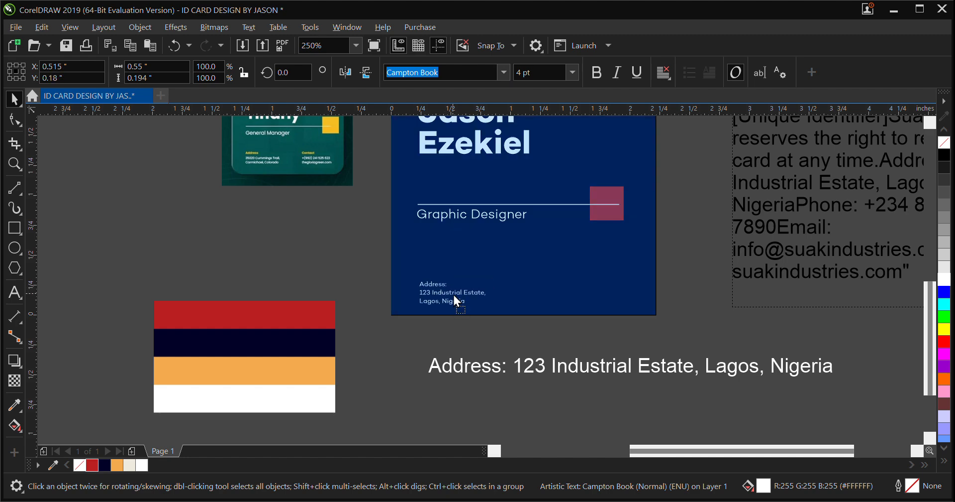
{"action": "left_click_drag", "start_coordinate": [454, 292], "coordinate": [454, 291]}
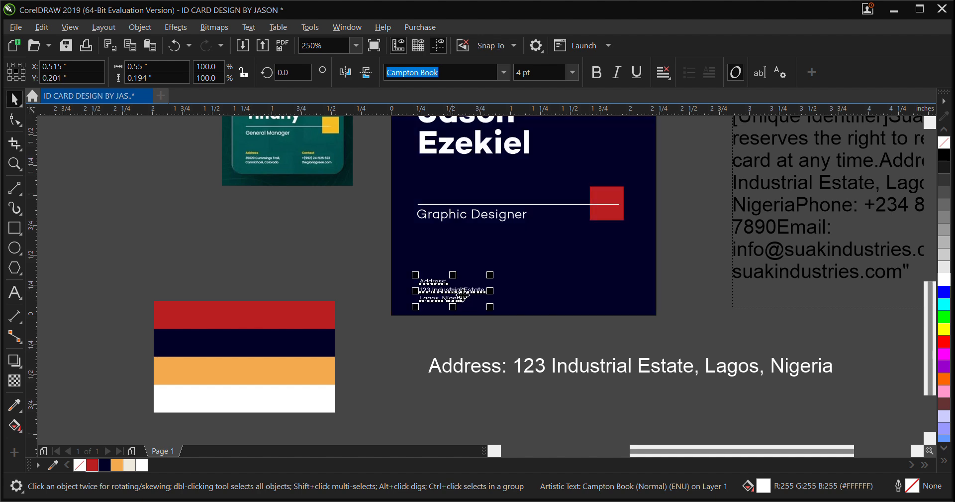
{"action": "type", "text": "5"}
{"action": "key", "text": "Return"}
Tighten the line spacing of the address block with the Shape tool
{"action": "scroll", "coordinate": [485, 282], "scroll_direction": "up", "scroll_amount": 2}
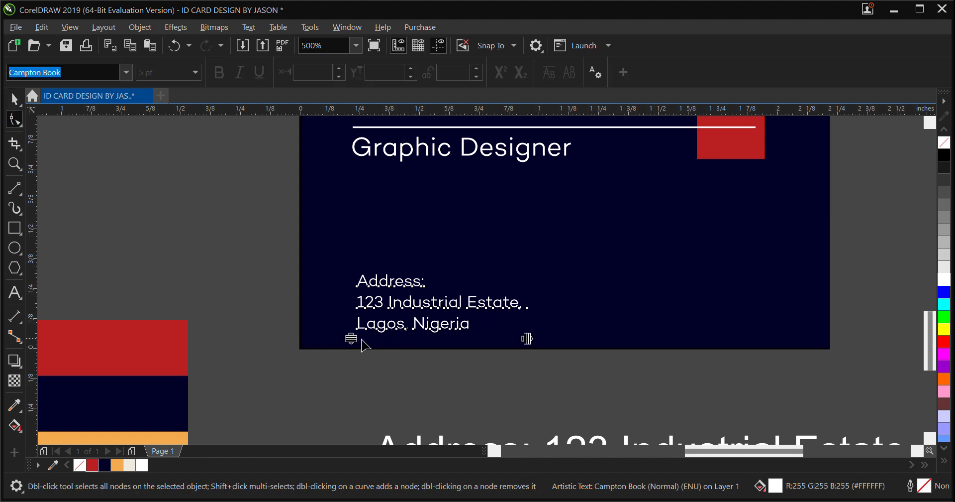
{"action": "left_click_drag", "start_coordinate": [355, 341], "coordinate": [357, 331]}
{"action": "left_click", "coordinate": [14, 98]}
Recolor only the "Address:" label in the card's address block to orange (#F3AA4E)
{"action": "scroll", "coordinate": [219, 252], "scroll_direction": "down", "scroll_amount": 4}
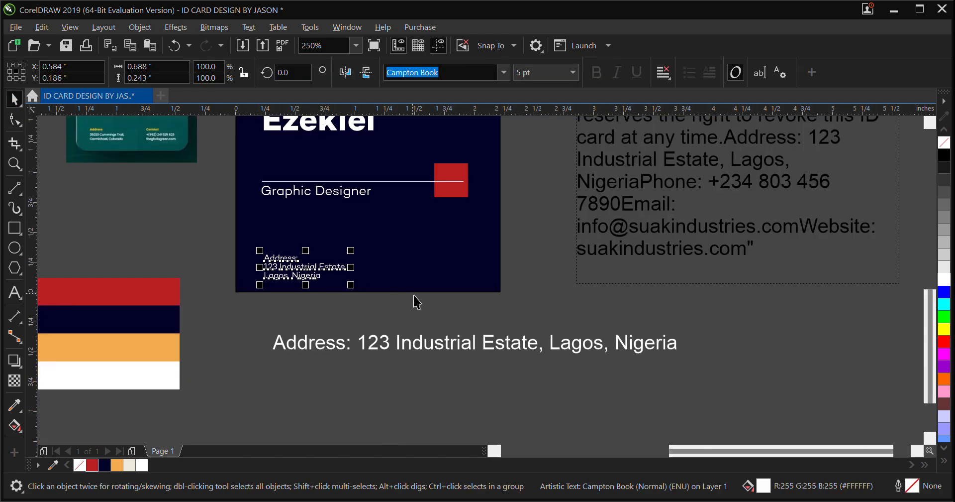
{"action": "scroll", "coordinate": [459, 338], "scroll_direction": "up", "scroll_amount": 1}
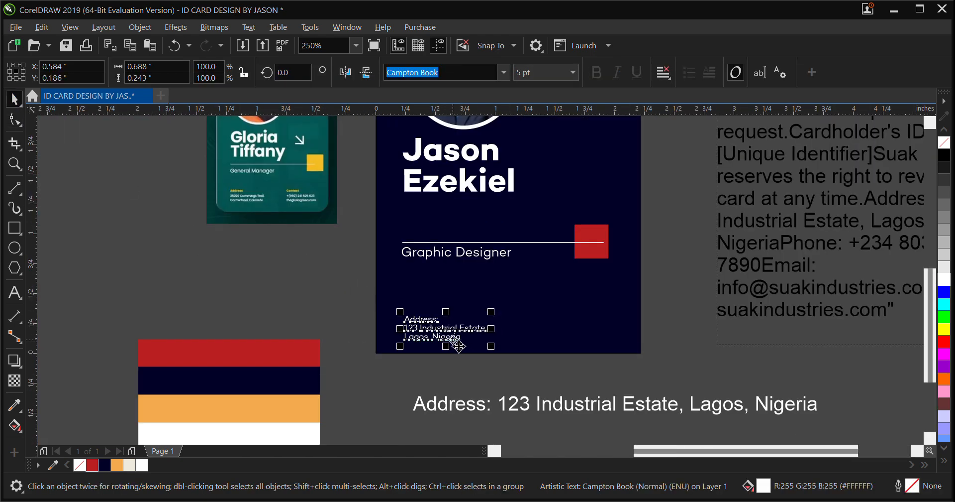
{"action": "double_click", "coordinate": [424, 319]}
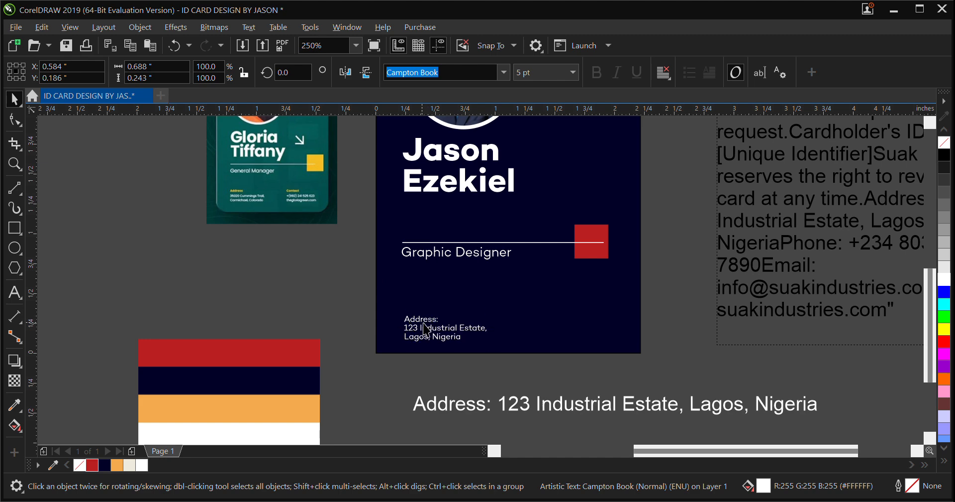
{"action": "double_click", "coordinate": [431, 322]}
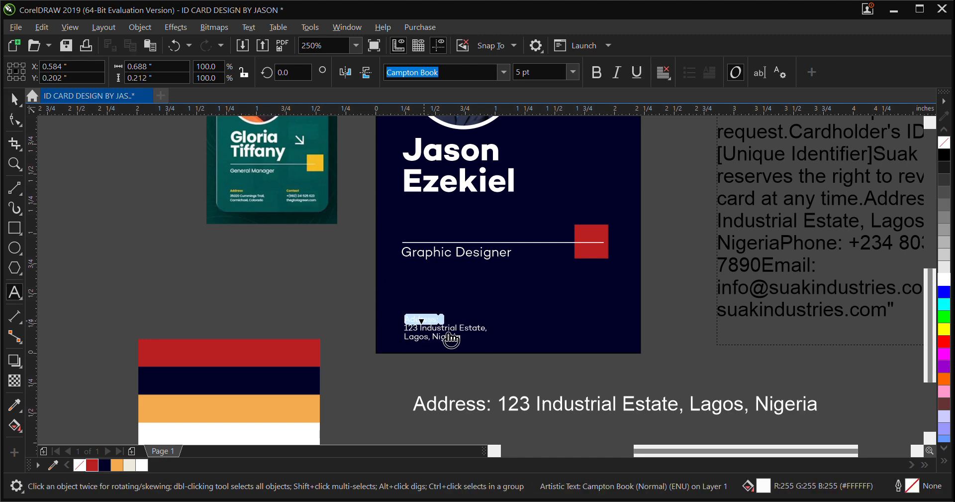
{"action": "left_click", "coordinate": [117, 465]}
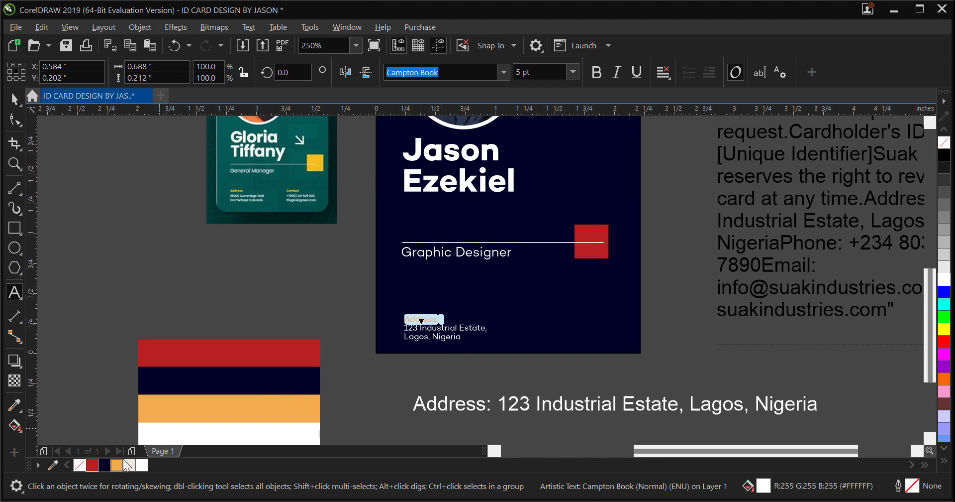
{"action": "left_click", "coordinate": [15, 98]}
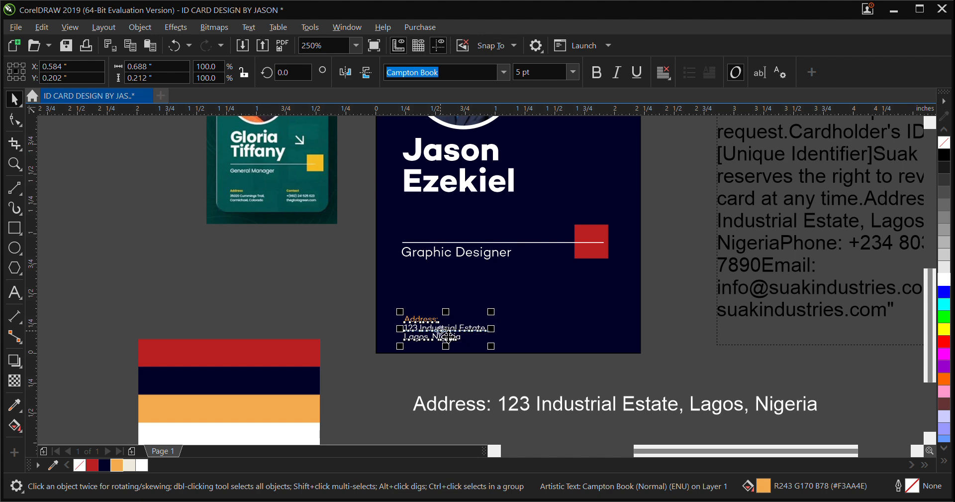
Copy the address block to the card's lower-right corner and delete the original address line below the card
{"action": "left_click_drag", "start_coordinate": [441, 330], "coordinate": [585, 329]}
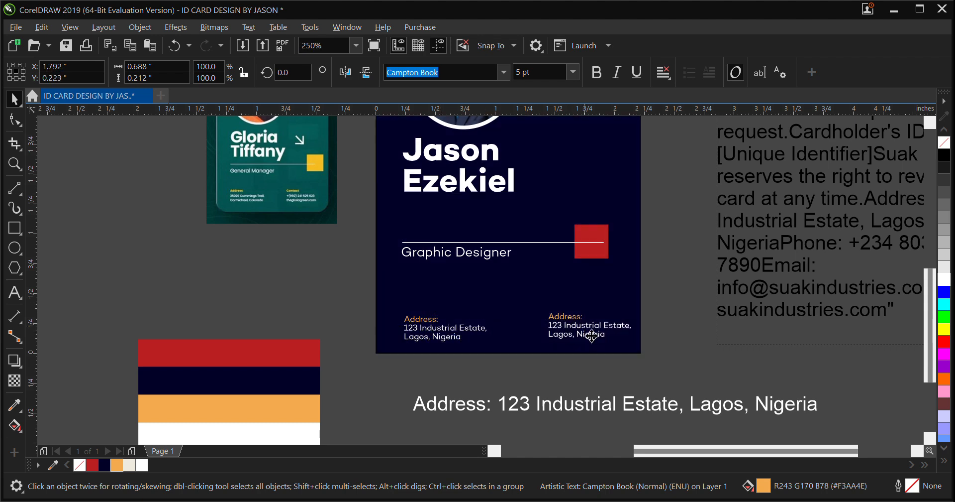
{"action": "left_click", "coordinate": [558, 406]}
{"action": "key", "text": "Delete"}
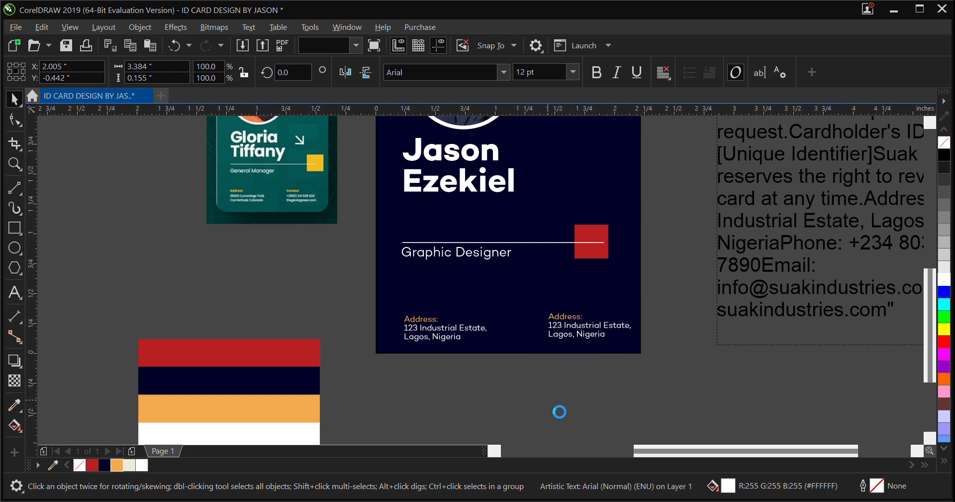
Replace the two address lines in the copied lower-right block with the phone number from the reference paragraph
{"action": "scroll", "coordinate": [299, 342], "scroll_direction": "down", "scroll_amount": 1}
{"action": "scroll", "coordinate": [585, 281], "scroll_direction": "up", "scroll_amount": 1}
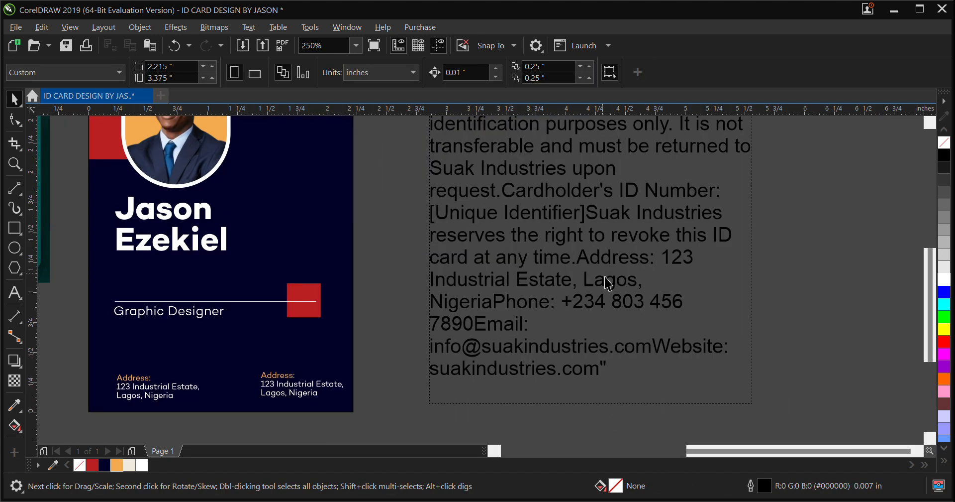
{"action": "double_click", "coordinate": [590, 312]}
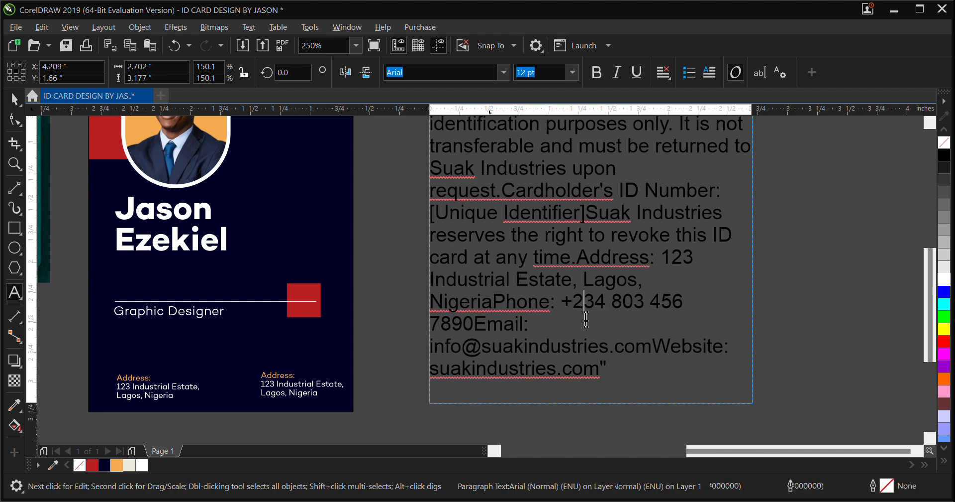
{"action": "left_click_drag", "start_coordinate": [562, 302], "coordinate": [477, 335]}
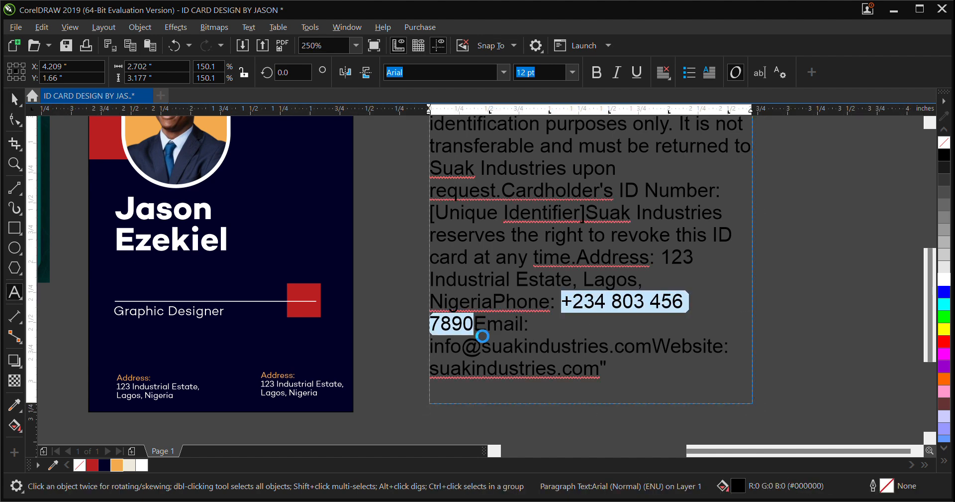
{"action": "scroll", "coordinate": [519, 260], "scroll_direction": "down", "scroll_amount": 1}
{"action": "scroll", "coordinate": [427, 325], "scroll_direction": "up", "scroll_amount": 1}
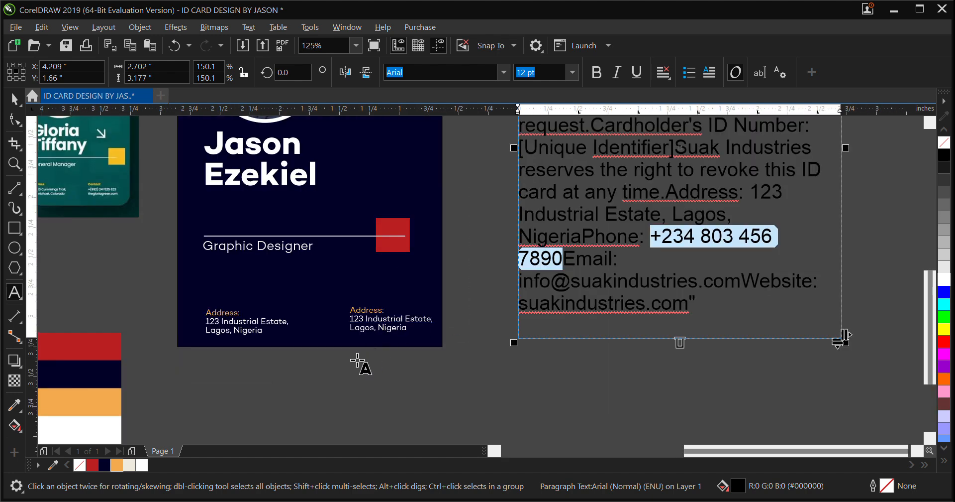
{"action": "left_click", "coordinate": [354, 363]}
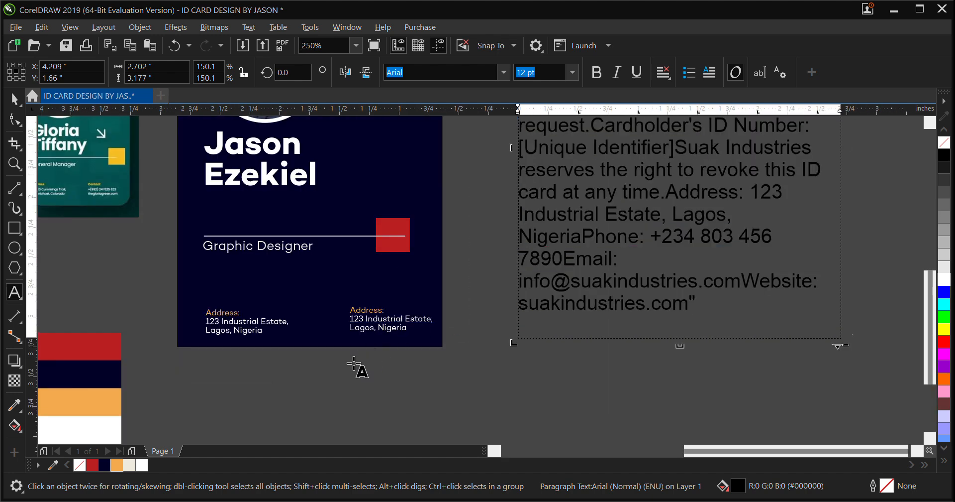
{"action": "double_click", "coordinate": [383, 323]}
{"action": "left_click_drag", "start_coordinate": [415, 338], "coordinate": [353, 329]}
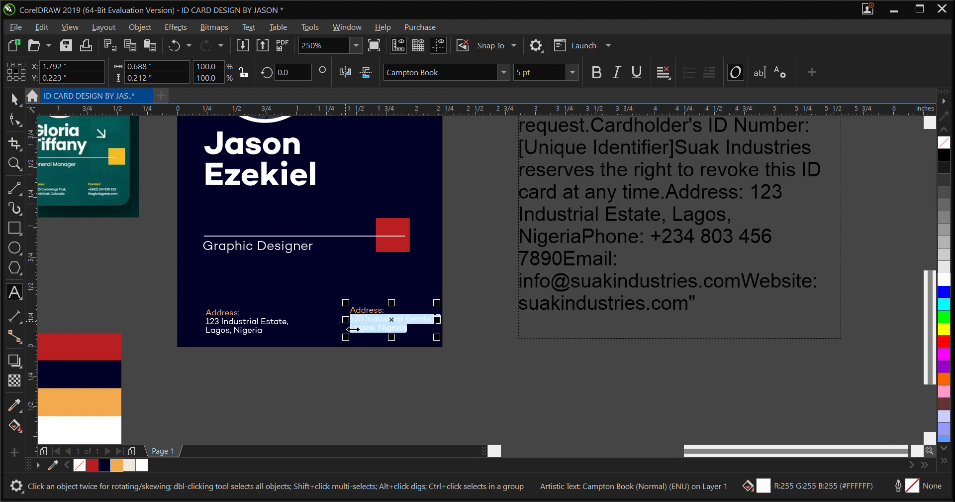
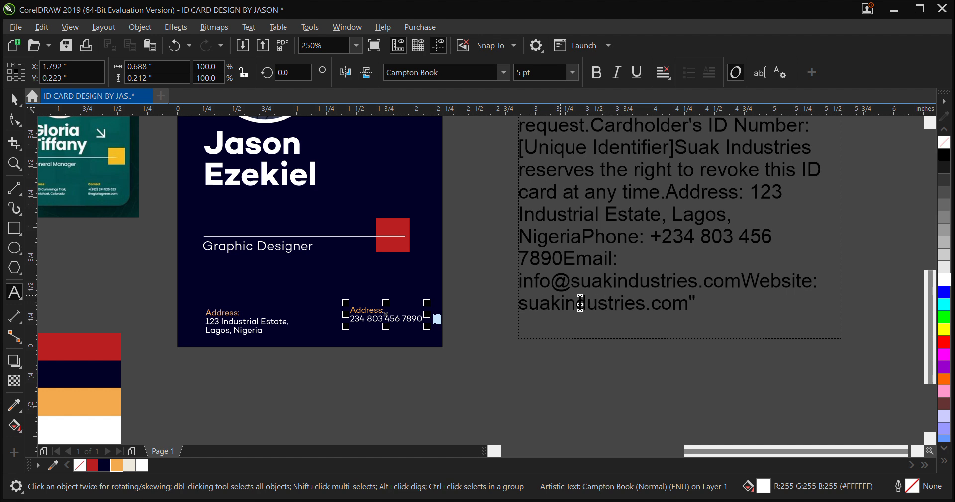
Copy the e-mail address from the reference paragraph onto a new line below the phone number in the lower-right block
{"action": "left_click_drag", "start_coordinate": [519, 282], "coordinate": [751, 291]}
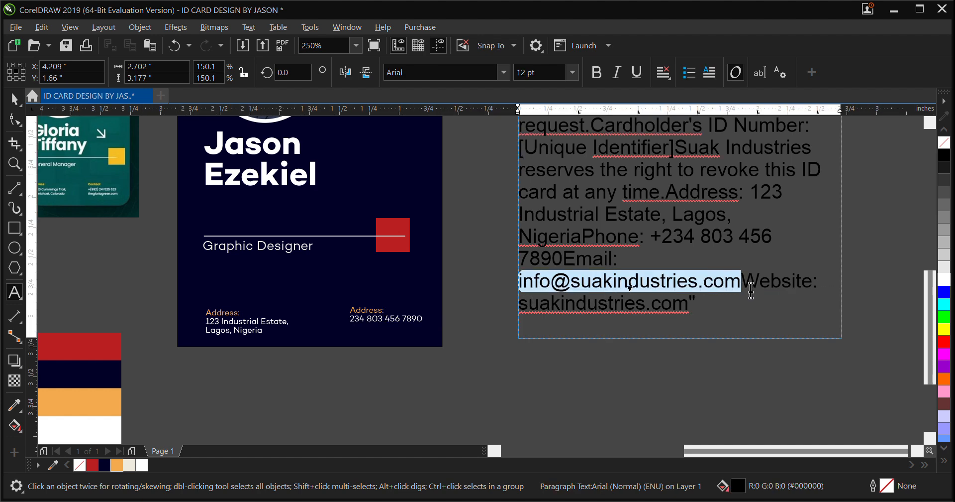
{"action": "key", "text": "ctrl+c"}
{"action": "left_click", "coordinate": [424, 321]}
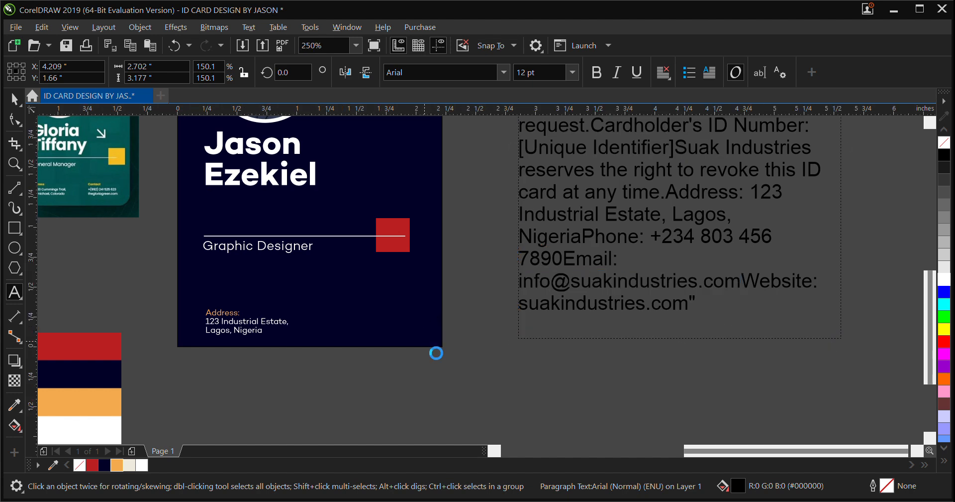
{"action": "key", "text": "Return"}
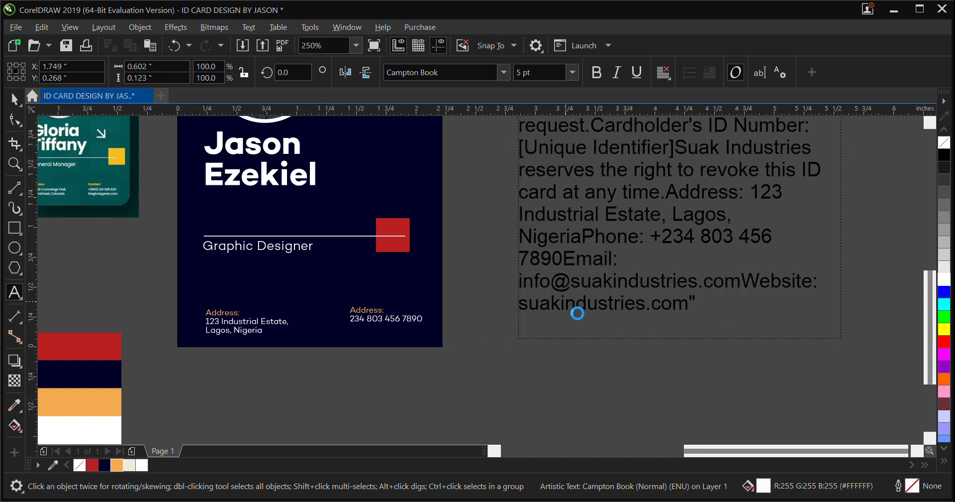
{"action": "key", "text": "ctrl+v"}
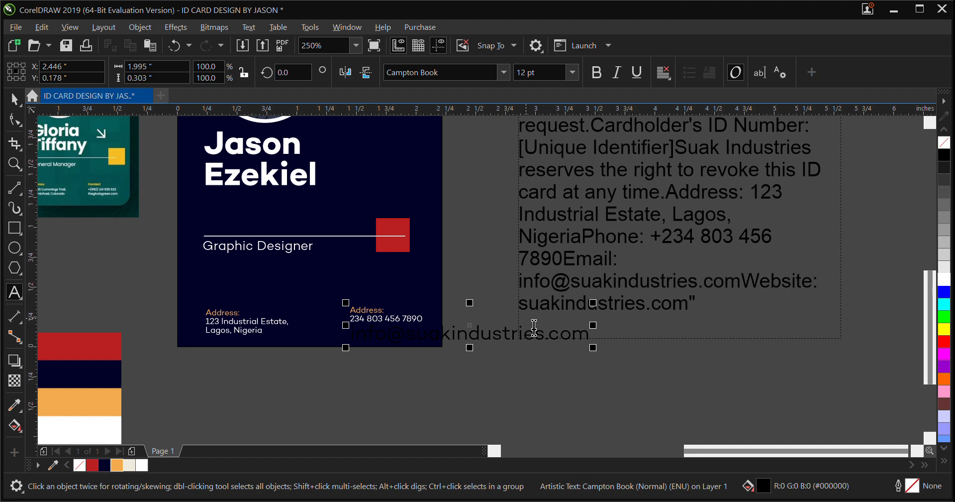
Fill the whole lower-right text block with white and set its font size to 5 pt
{"action": "left_click", "coordinate": [15, 102]}
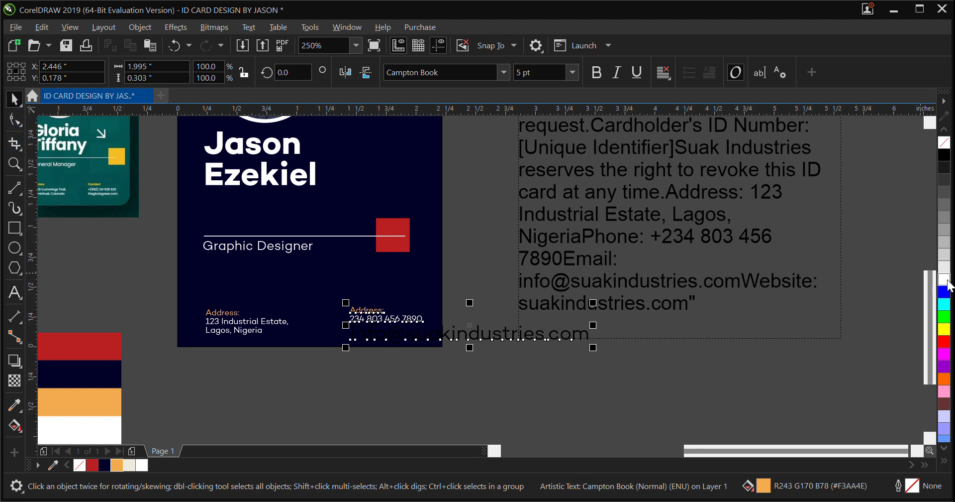
{"action": "left_click", "coordinate": [948, 281]}
{"action": "left_click", "coordinate": [536, 80]}
{"action": "left_click", "coordinate": [11, 101]}
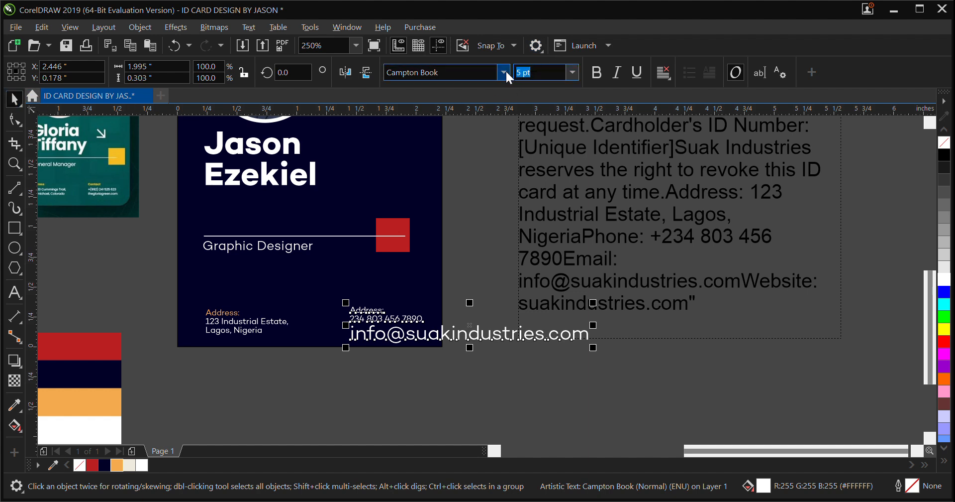
{"action": "type", "text": "5"}
{"action": "key", "text": "Return"}
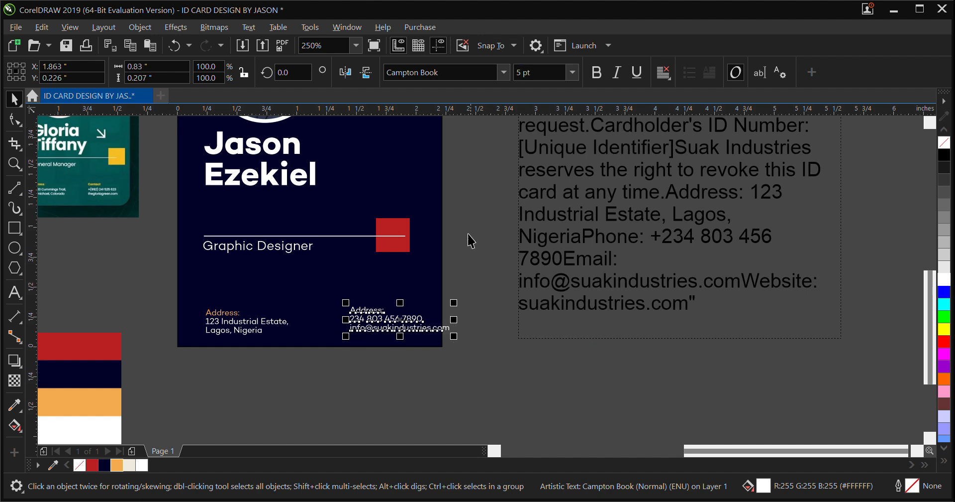
{"action": "left_click", "coordinate": [448, 356]}
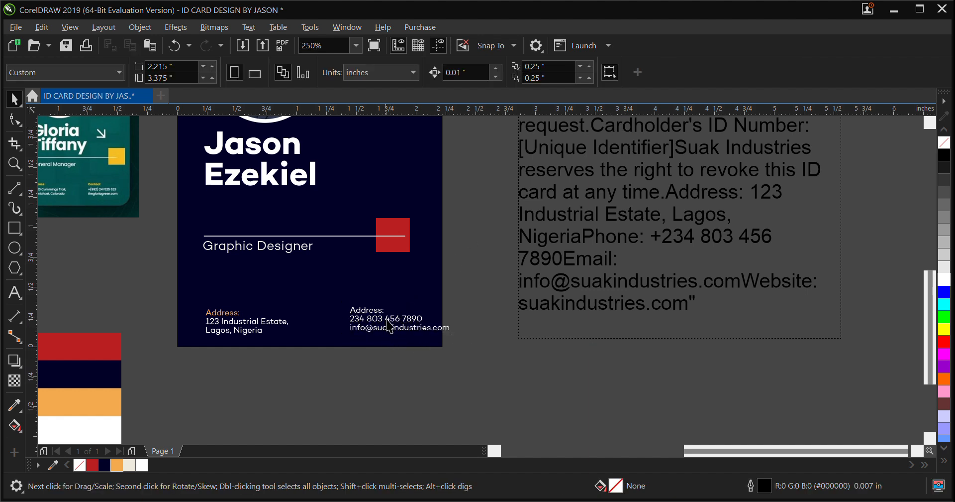
Paste the full phone number with its country prefix into the lower-right block's phone line and remove the trailing "Email:" text
{"action": "left_click", "coordinate": [398, 323]}
{"action": "double_click", "coordinate": [397, 324]}
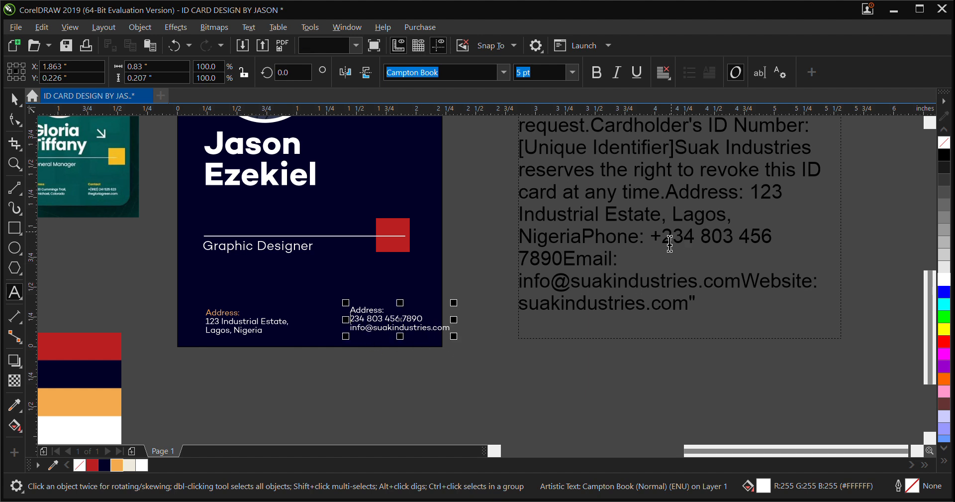
{"action": "left_click_drag", "start_coordinate": [653, 238], "coordinate": [671, 271]}
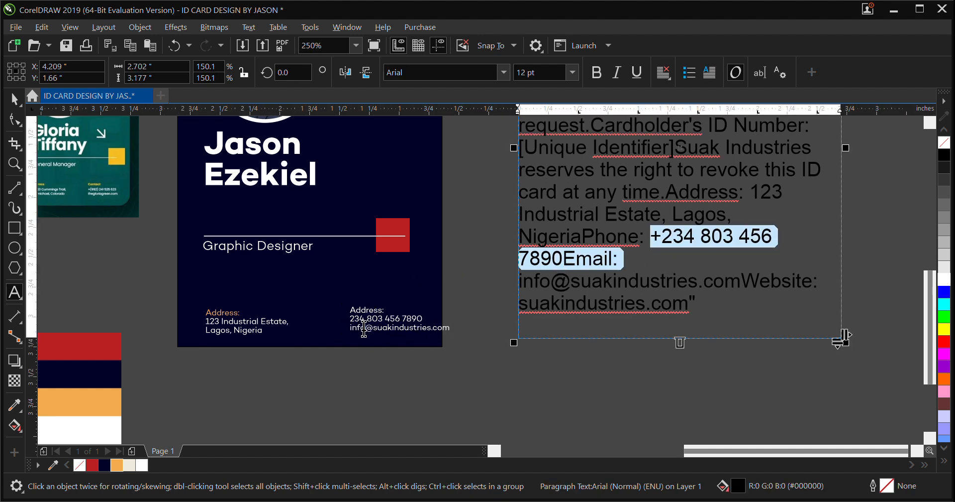
{"action": "left_click", "coordinate": [368, 328]}
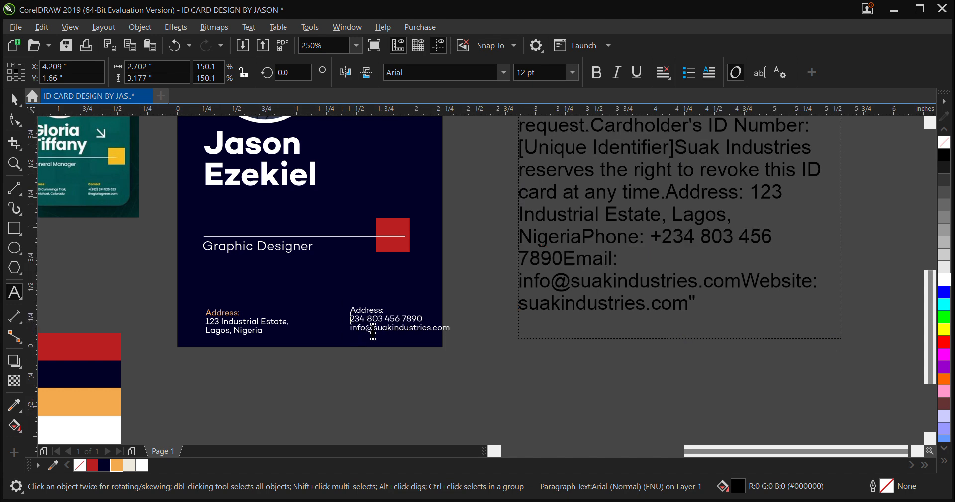
{"action": "key", "text": "ctrl+v"}
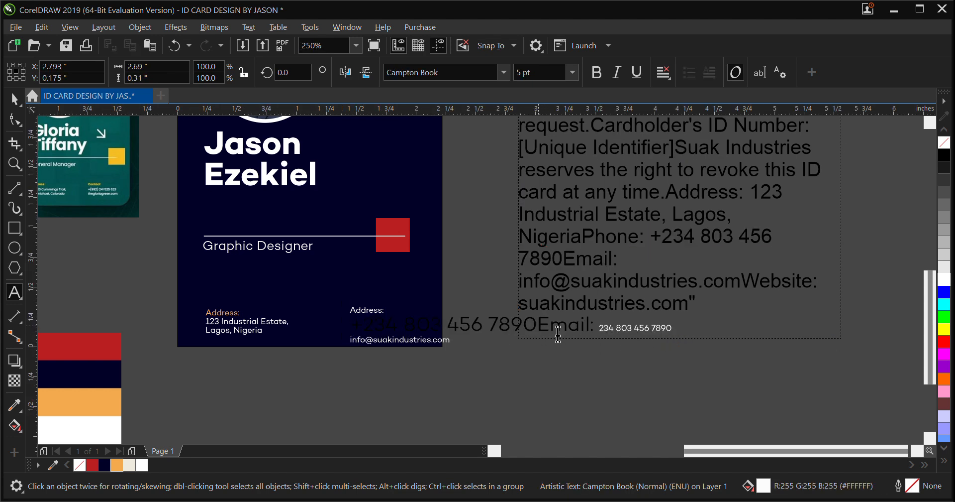
{"action": "double_click", "coordinate": [602, 331]}
{"action": "key", "text": "Delete"}
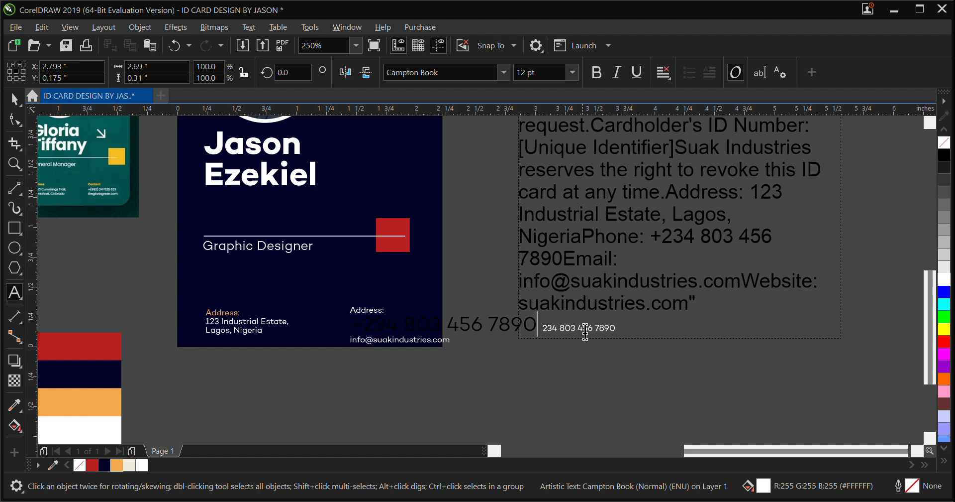
Make the lower-right block white at 5 pt again and delete the duplicate phone number that lacks the plus sign
{"action": "left_click", "coordinate": [15, 99]}
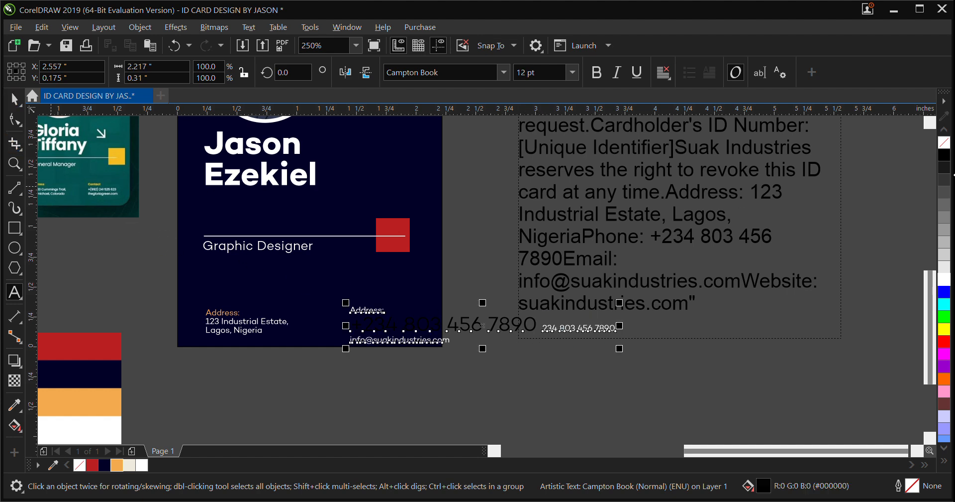
{"action": "left_click", "coordinate": [944, 280]}
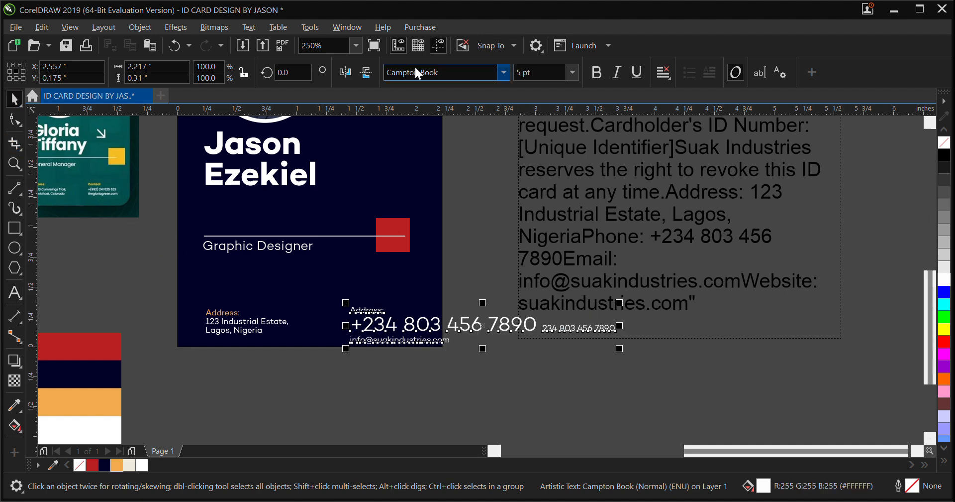
{"action": "left_click", "coordinate": [523, 85]}
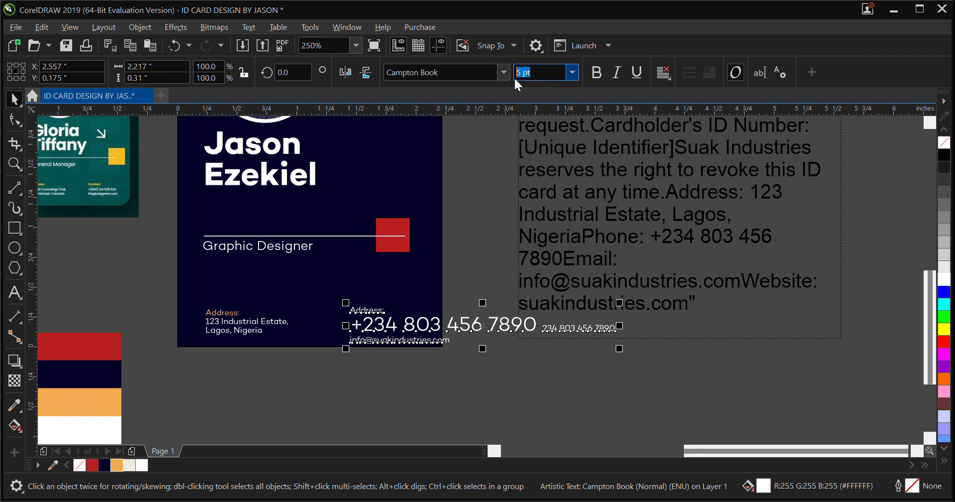
{"action": "key", "text": "Return"}
{"action": "double_click", "coordinate": [401, 326]}
{"action": "left_click_drag", "start_coordinate": [436, 321], "coordinate": [512, 322]}
{"action": "key", "text": "BackSpace"}
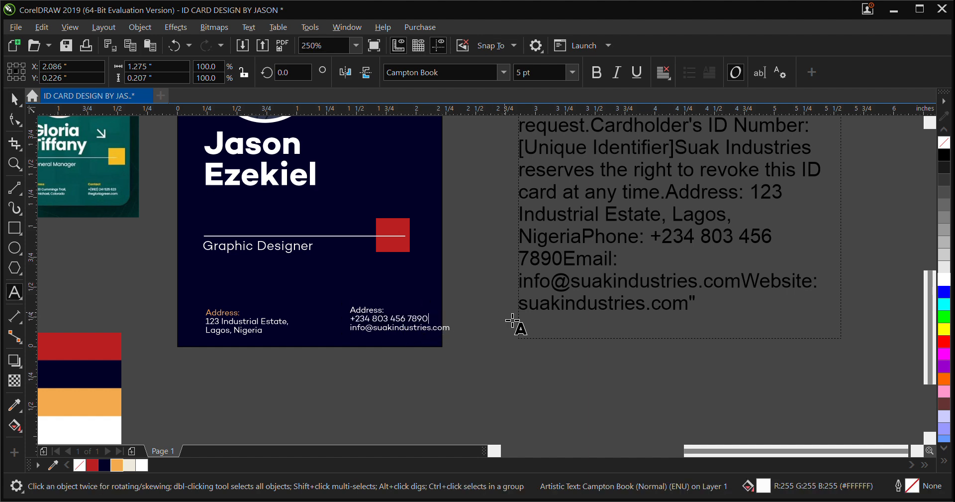
Replace the "Address:" label of the lower-right block with "Contact", keeping it on its own line above the phone number
{"action": "double_click", "coordinate": [376, 311]}
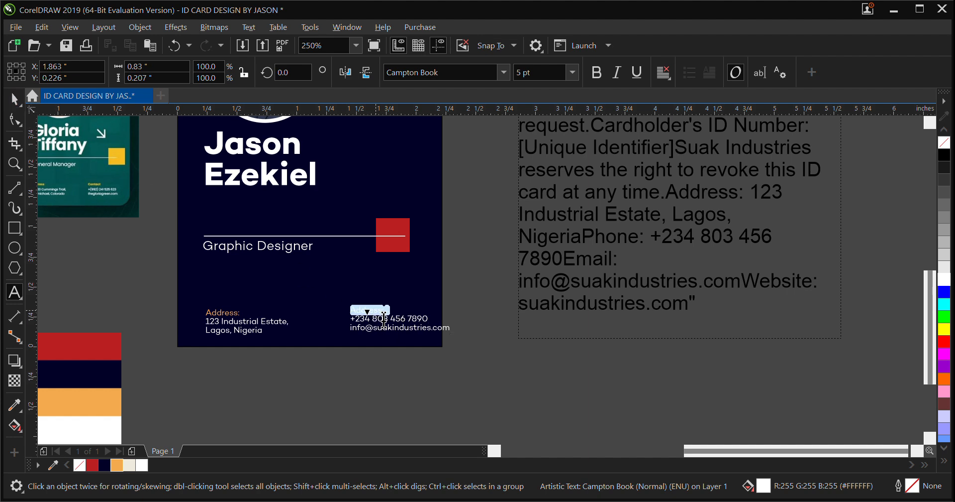
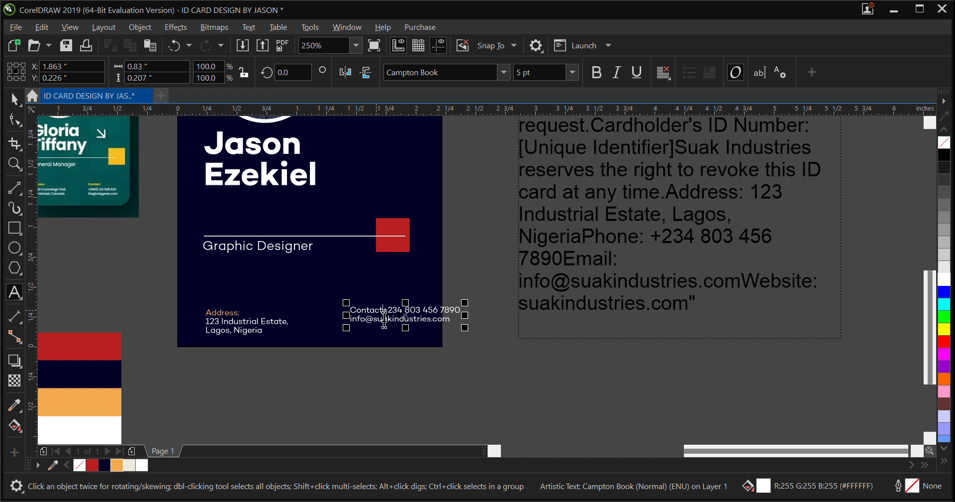
{"action": "key", "text": "Return"}
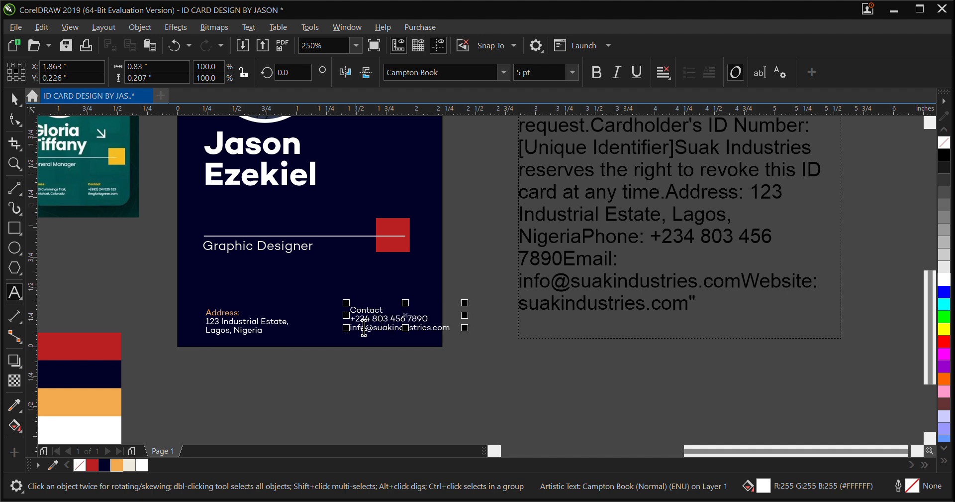
Recolor only the "Contact" label to orange (#F3AA4E)
{"action": "key", "text": "shift+Up"}
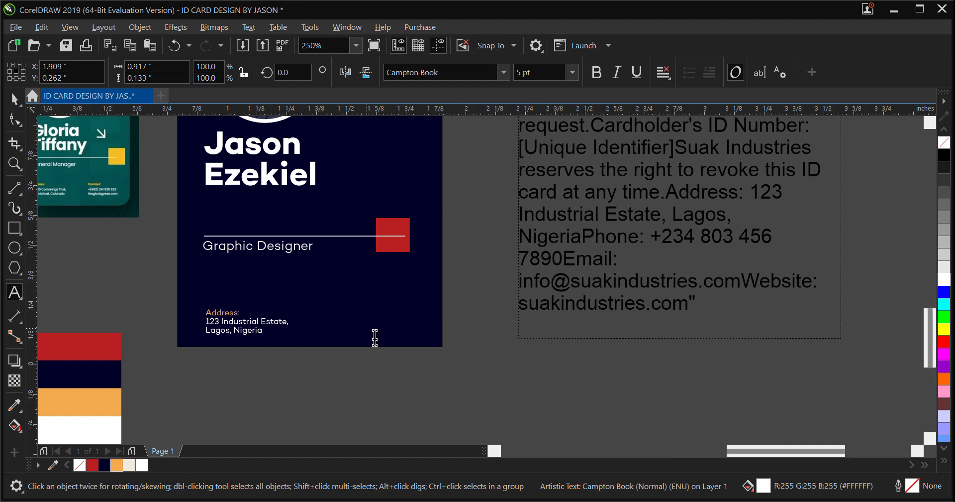
{"action": "scroll", "coordinate": [374, 342], "scroll_direction": "up", "scroll_amount": 2}
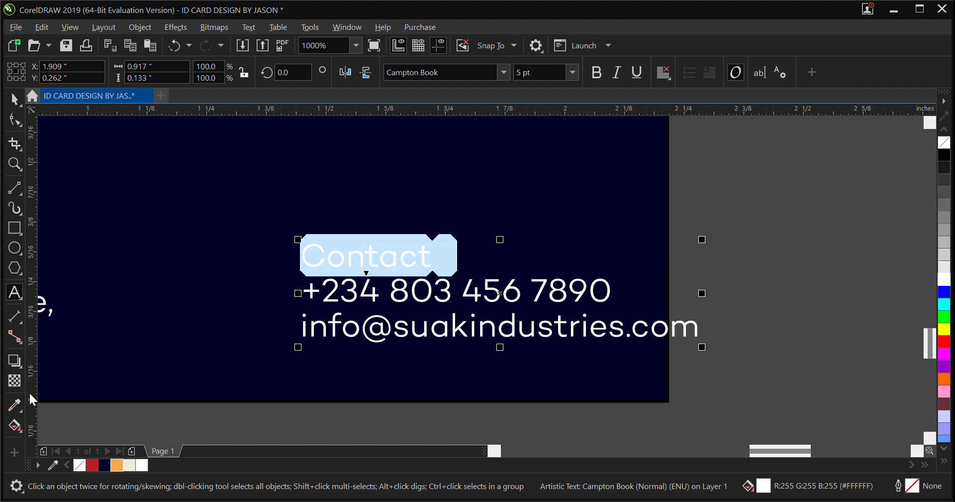
{"action": "left_click", "coordinate": [117, 464]}
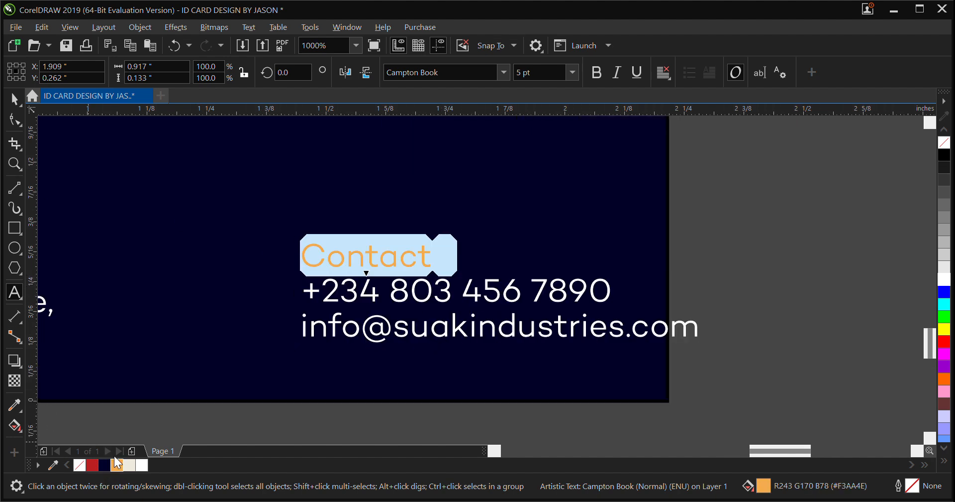
{"action": "scroll", "coordinate": [454, 296], "scroll_direction": "down", "scroll_amount": 2}
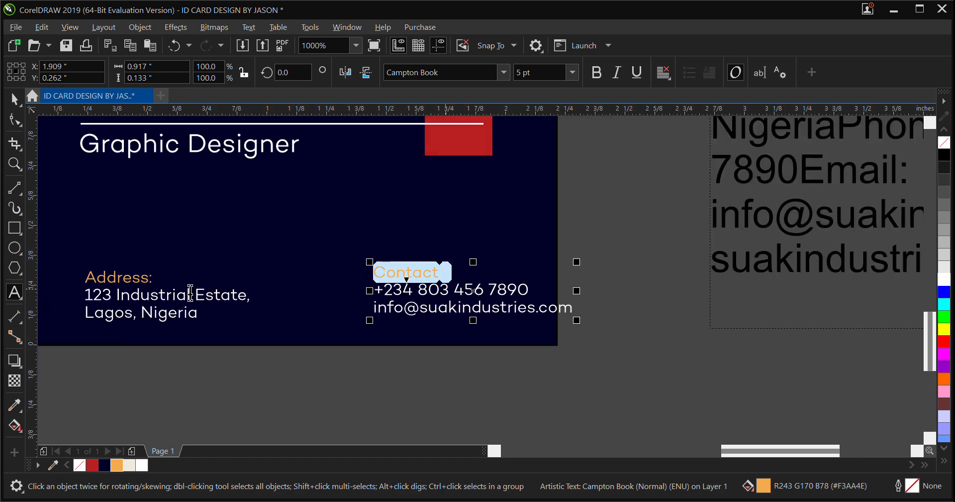
Move the contact block fully inside the card's right edge and align the tops of the address and contact blocks
{"action": "left_click", "coordinate": [9, 105]}
{"action": "scroll", "coordinate": [529, 378], "scroll_direction": "down", "scroll_amount": 2}
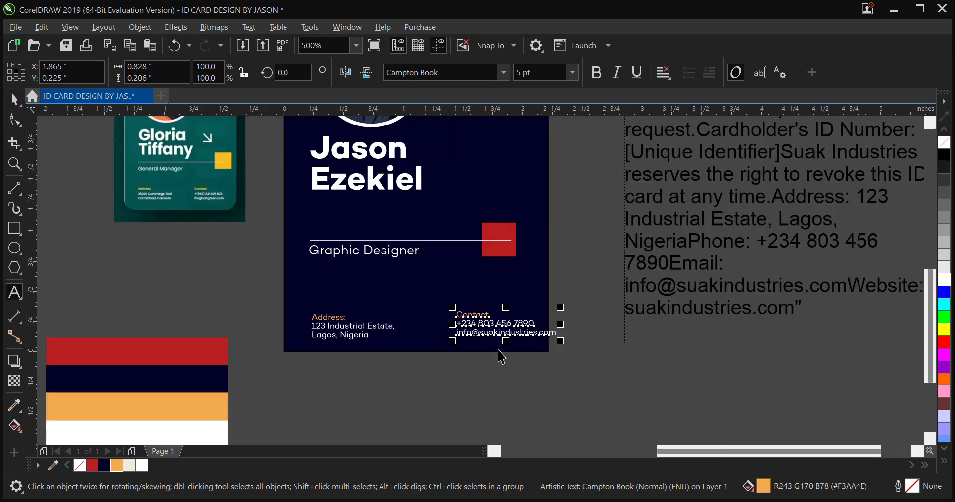
{"action": "scroll", "coordinate": [354, 351], "scroll_direction": "up", "scroll_amount": 2}
{"action": "scroll", "coordinate": [390, 354], "scroll_direction": "down", "scroll_amount": 2}
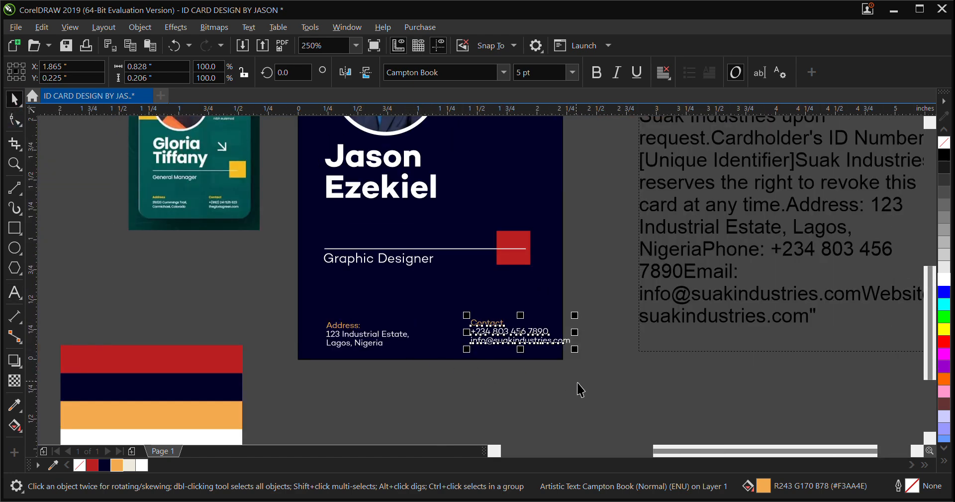
{"action": "left_click_drag", "start_coordinate": [521, 335], "coordinate": [496, 339]}
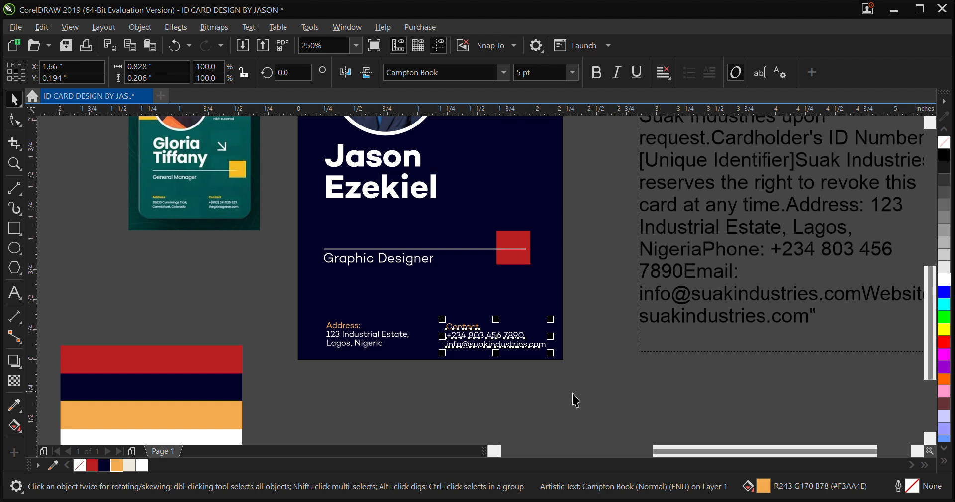
{"action": "left_click_drag", "start_coordinate": [594, 398], "coordinate": [297, 288]}
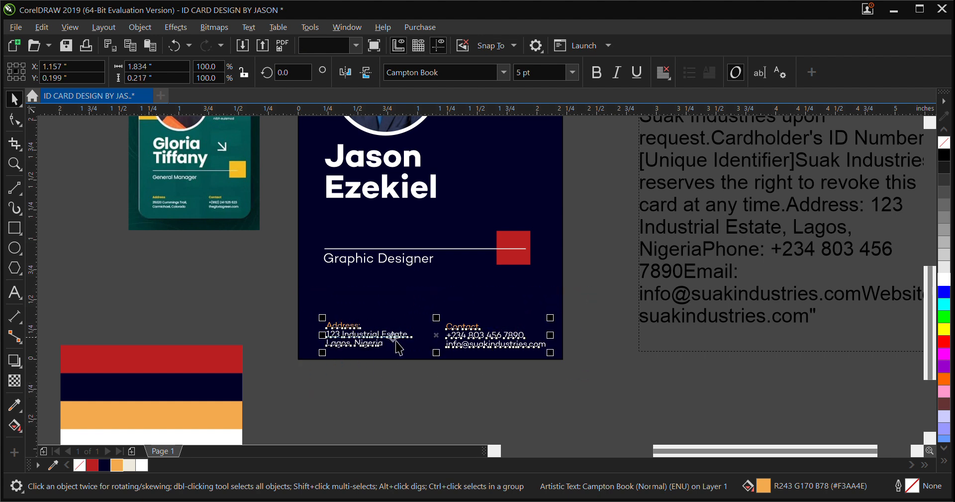
{"action": "key", "text": "t"}
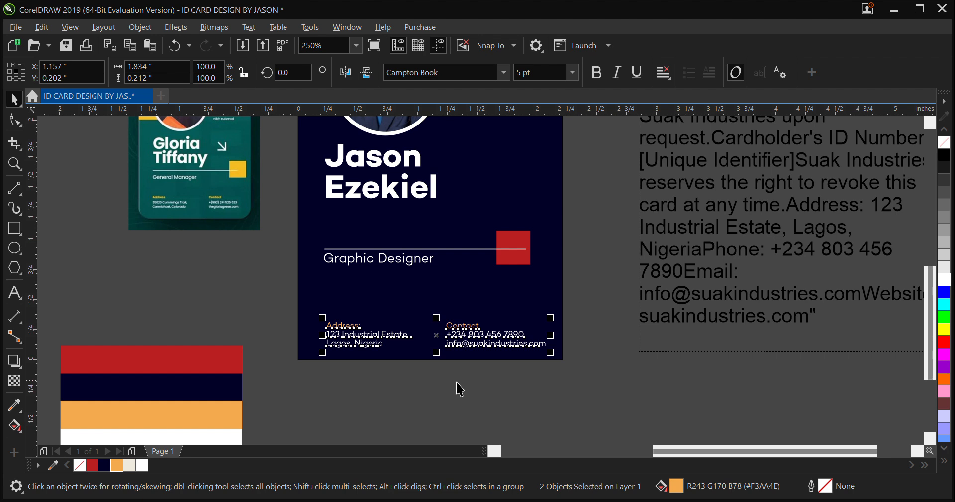
Try to center the separate address and contact blocks horizontally on the card background
{"action": "left_click", "coordinate": [388, 311], "text": "shift"}
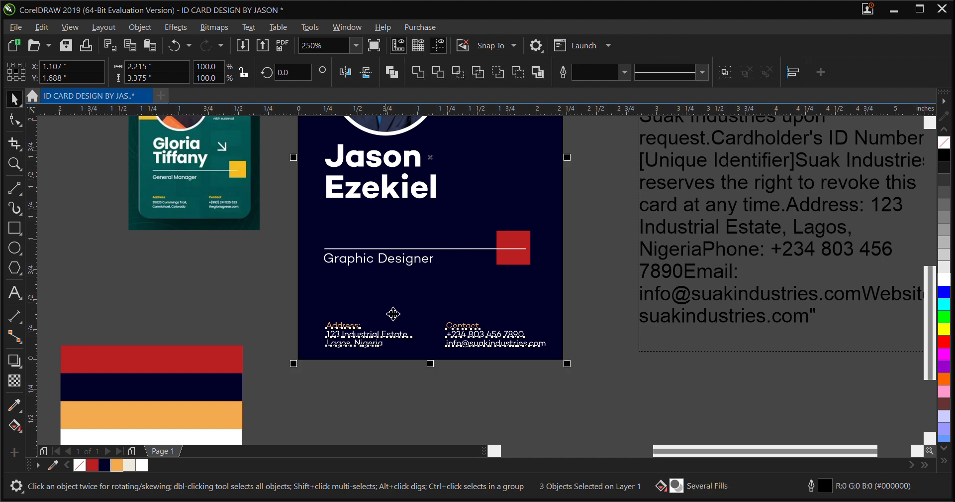
{"action": "key", "text": "c"}
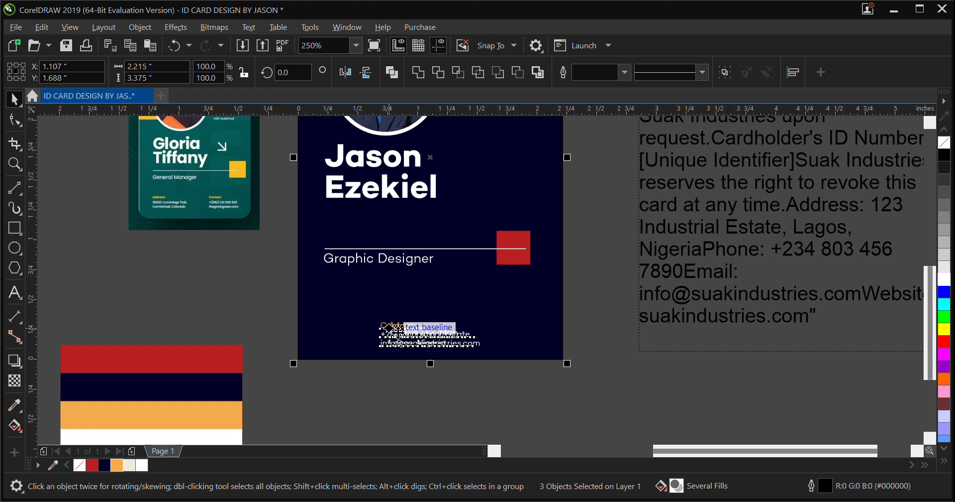
{"action": "key", "text": "ctrl+z"}
Group the address and contact blocks and center the group horizontally on the card background
{"action": "left_click_drag", "start_coordinate": [602, 404], "coordinate": [322, 318]}
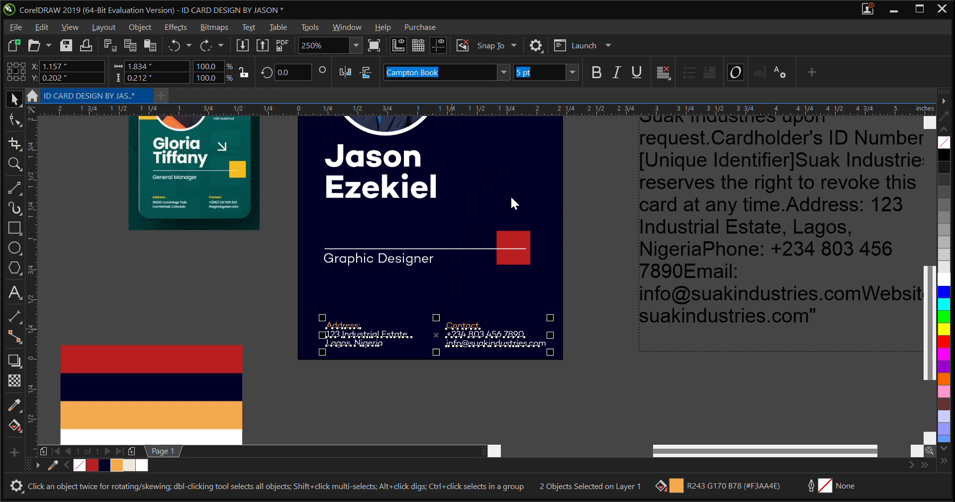
{"action": "key", "text": "ctrl+g"}
{"action": "left_click", "coordinate": [367, 302], "text": "shift"}
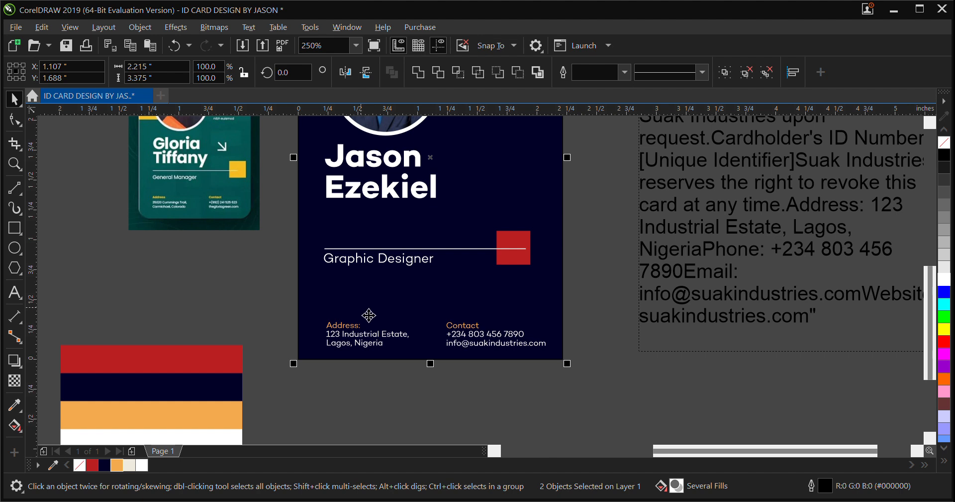
{"action": "left_click", "coordinate": [381, 383]}
{"action": "left_click_drag", "start_coordinate": [290, 408], "coordinate": [570, 320]}
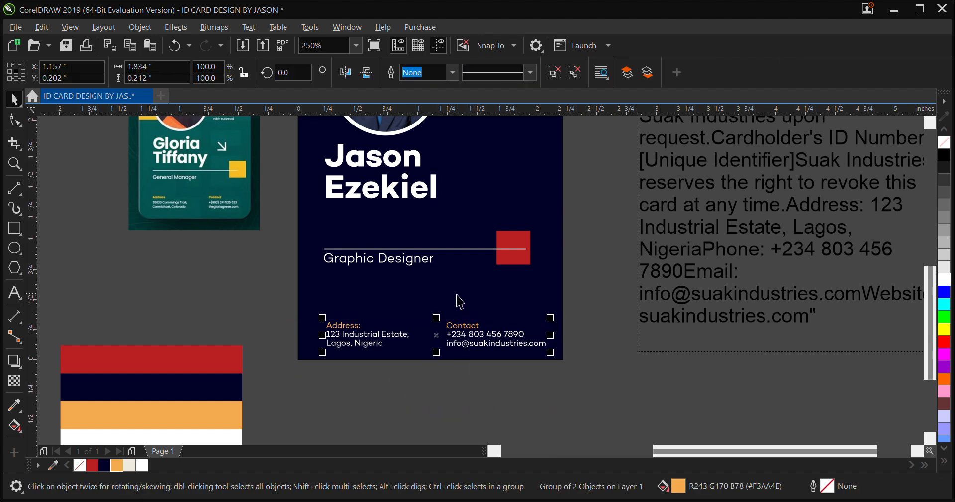
{"action": "left_click", "coordinate": [457, 310], "text": "shift"}
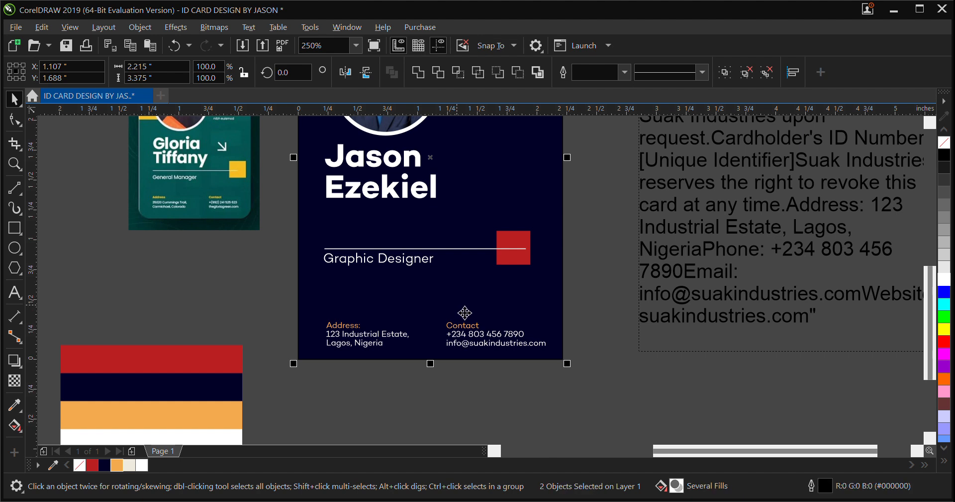
{"action": "key", "text": "c"}
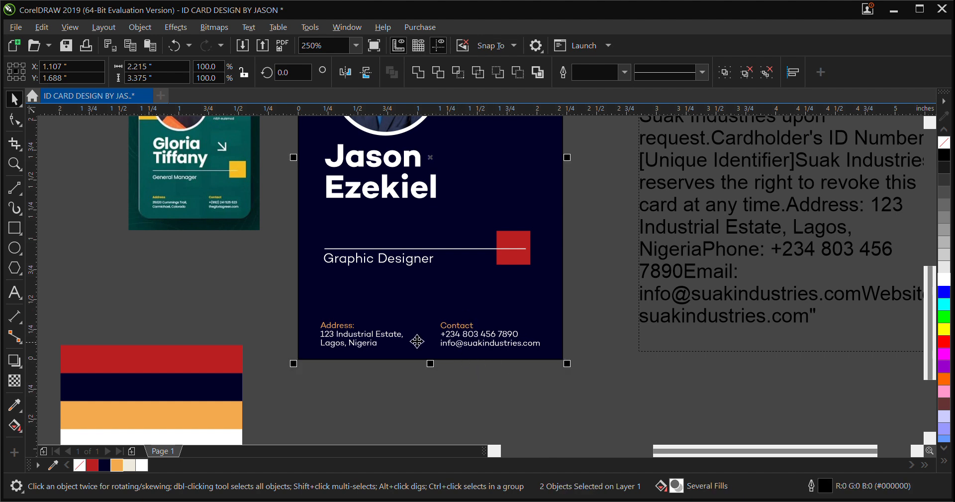
Group the job title, the white line and the red square, and center the group horizontally on the card
{"action": "left_click_drag", "start_coordinate": [243, 296], "coordinate": [567, 224]}
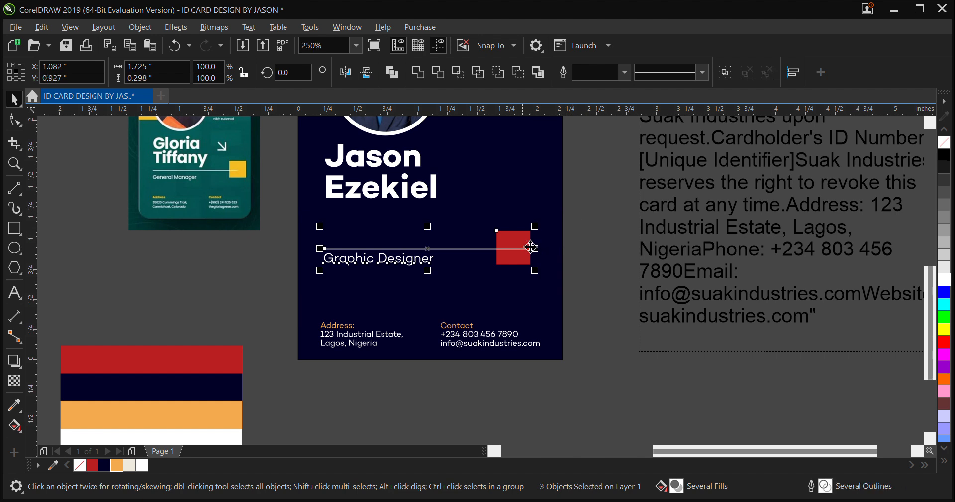
{"action": "key", "text": "ctrl+g"}
{"action": "left_click", "coordinate": [460, 302], "text": "shift"}
{"action": "key", "text": "c"}
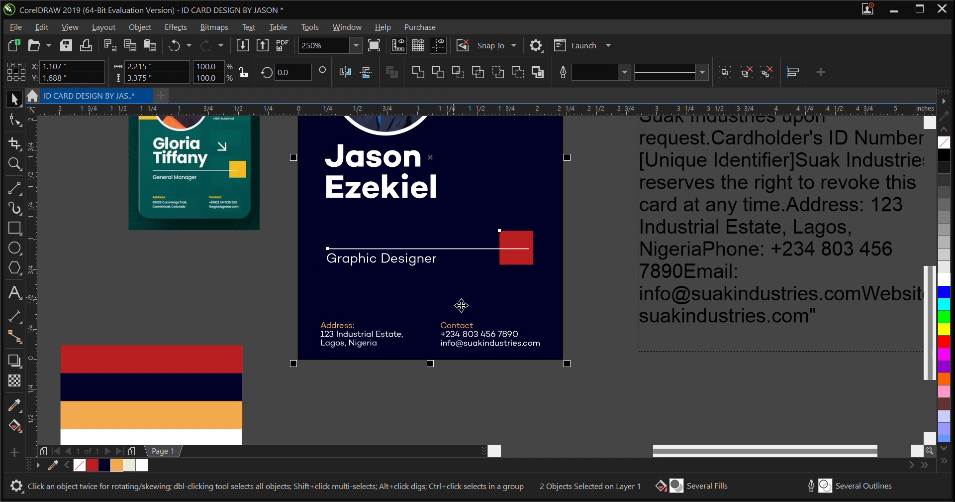
{"action": "left_click", "coordinate": [606, 382]}
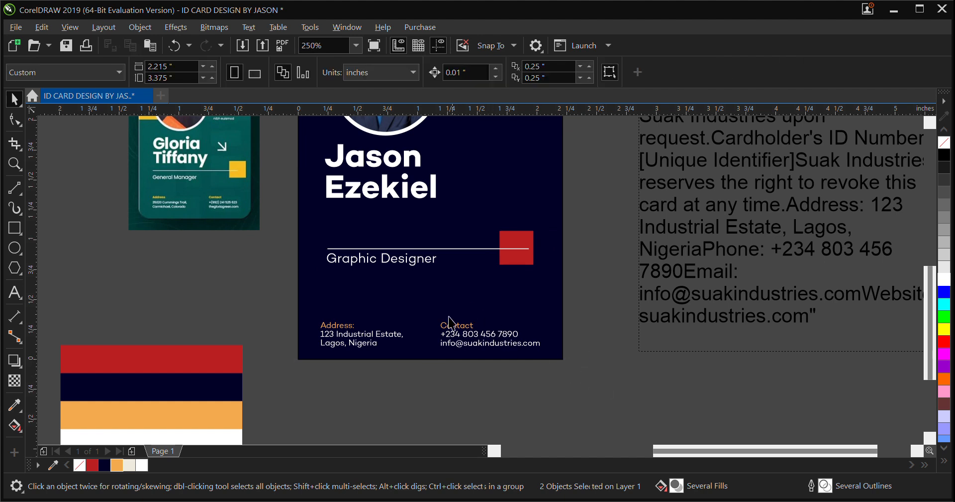
Ungroup the job title elements and the address and contact blocks
{"action": "left_click", "coordinate": [435, 268]}
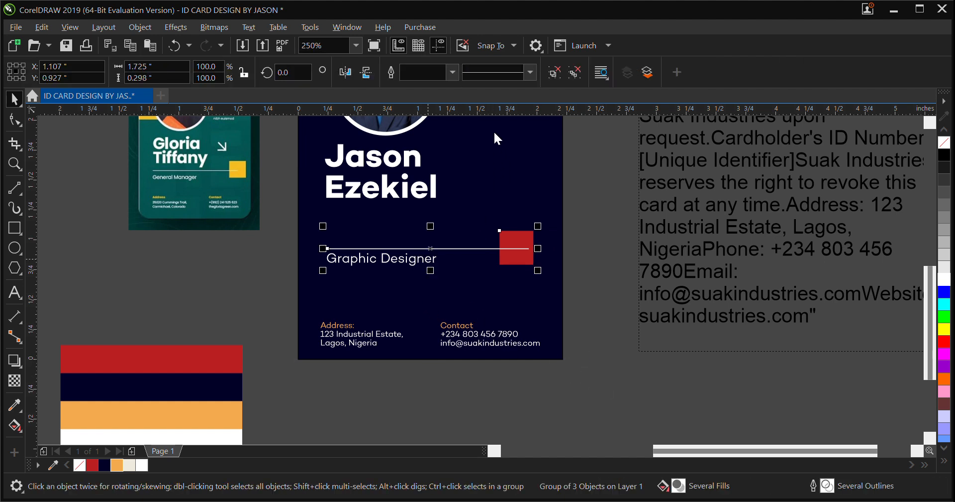
{"action": "left_click", "coordinate": [378, 341]}
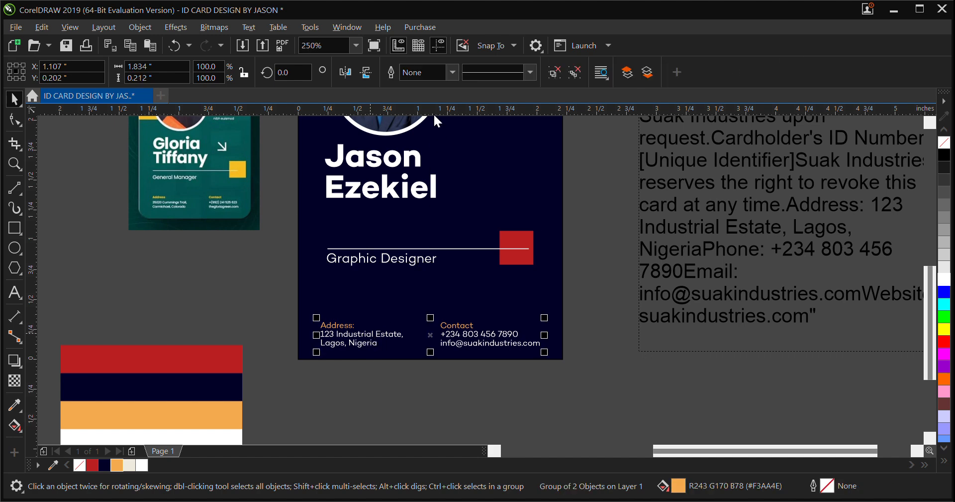
{"action": "key", "text": "ctrl+u"}
{"action": "left_click", "coordinate": [369, 383]}
Examine the diagonal arrow above the yellow square on the reference card
{"action": "scroll", "coordinate": [368, 382], "scroll_direction": "down", "scroll_amount": 2}
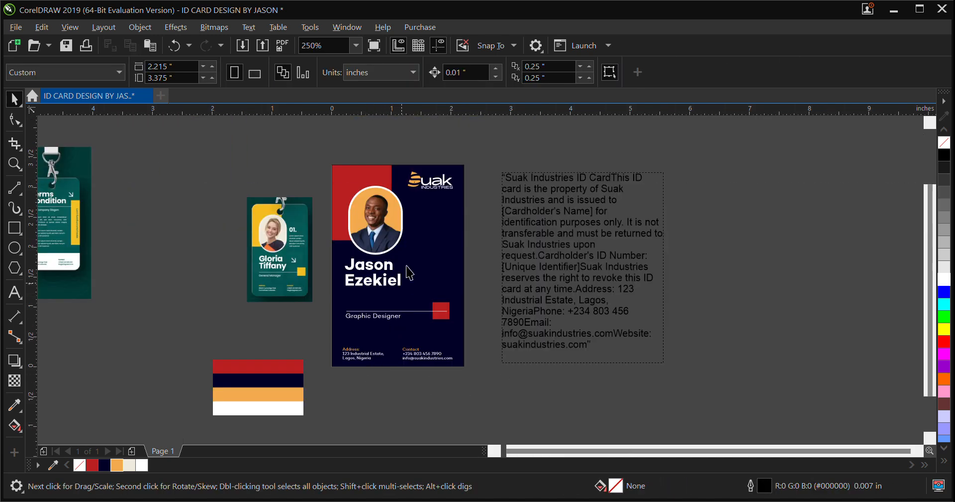
{"action": "scroll", "coordinate": [335, 267], "scroll_direction": "up", "scroll_amount": 2}
{"action": "scroll", "coordinate": [262, 271], "scroll_direction": "up", "scroll_amount": 3}
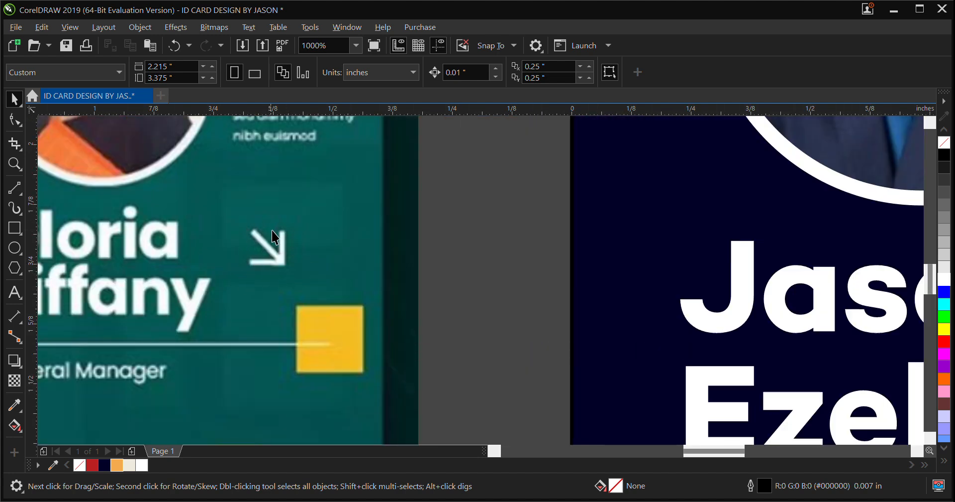
{"action": "scroll", "coordinate": [255, 244], "scroll_direction": "down", "scroll_amount": 1}
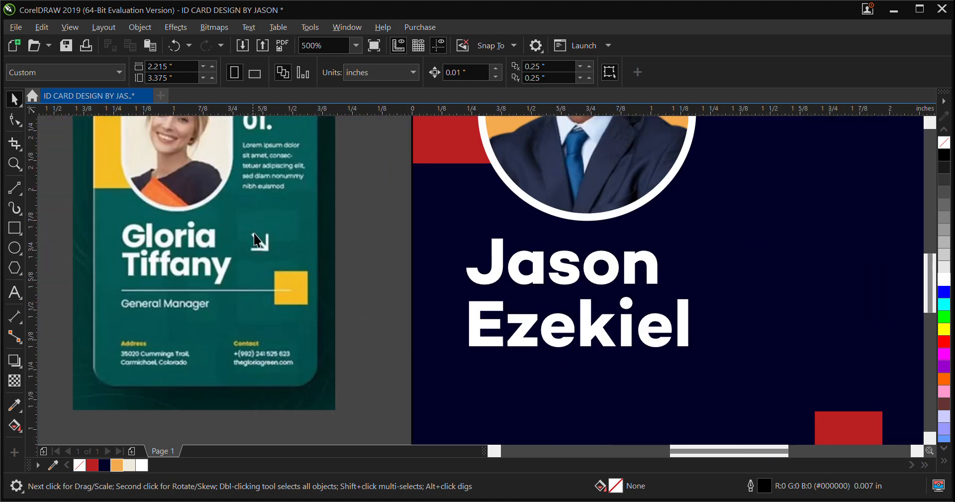
{"action": "scroll", "coordinate": [273, 230], "scroll_direction": "down", "scroll_amount": 1}
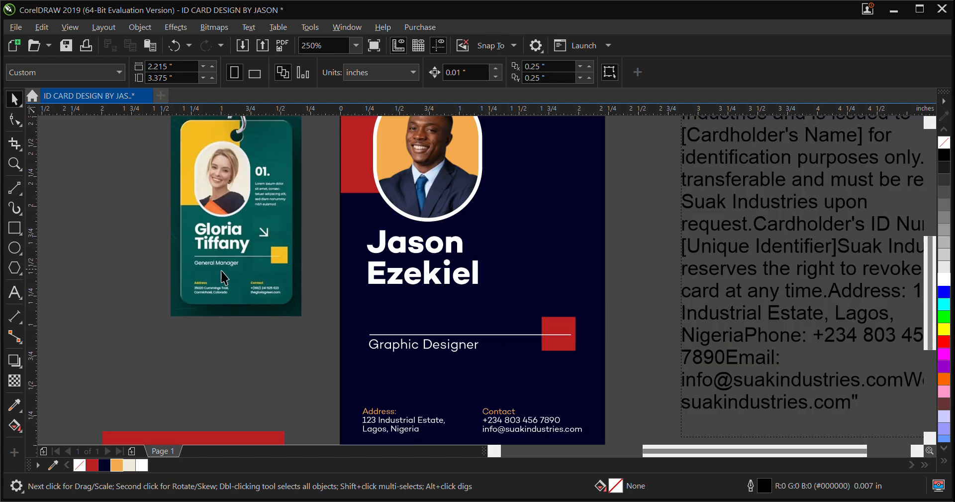
{"action": "scroll", "coordinate": [287, 236], "scroll_direction": "up", "scroll_amount": 1}
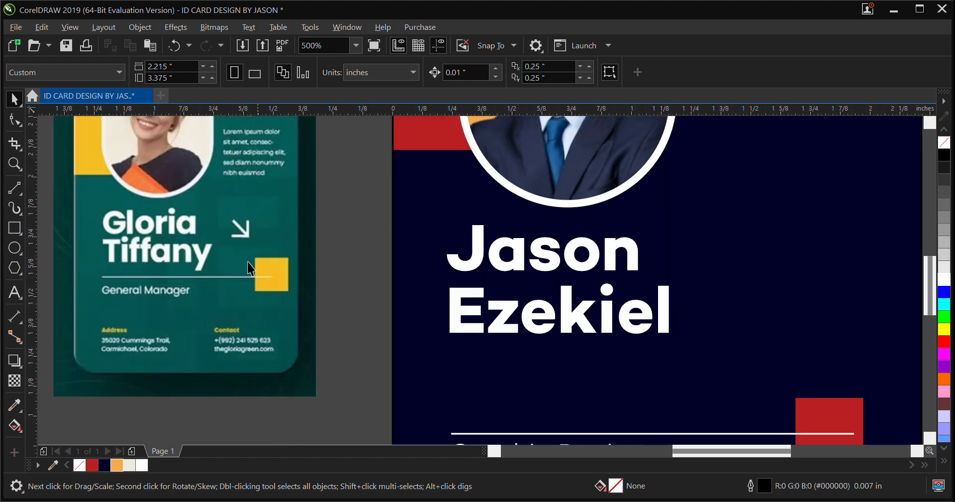
{"action": "scroll", "coordinate": [215, 255], "scroll_direction": "down", "scroll_amount": 1}
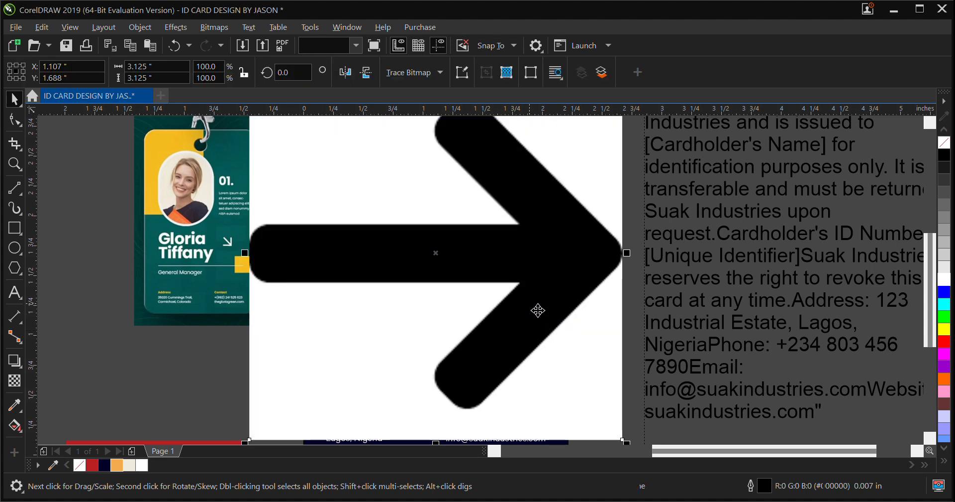
Move the arrow bitmap to the empty area beyond the text paragraph and place its traced vector copy below the paragraph
{"action": "scroll", "coordinate": [529, 284], "scroll_direction": "down", "scroll_amount": 4}
{"action": "left_click_drag", "start_coordinate": [528, 309], "coordinate": [761, 285]}
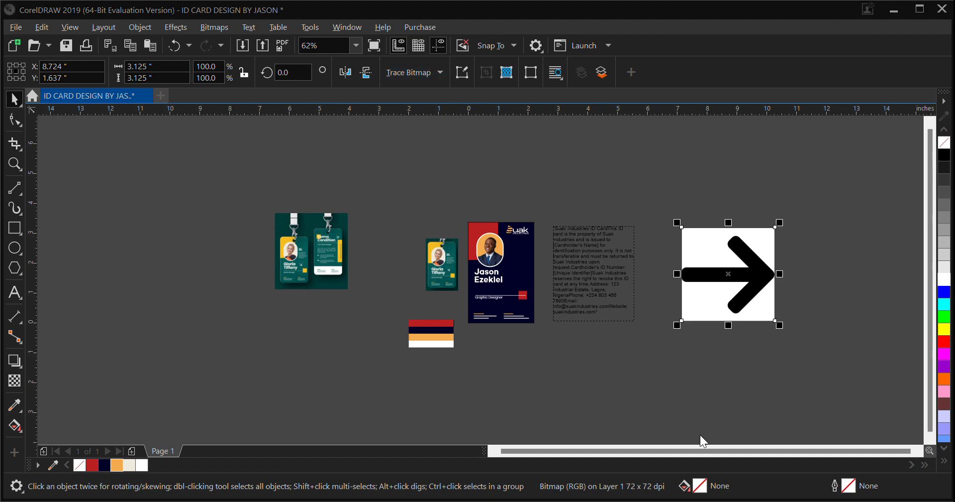
{"action": "left_click_drag", "start_coordinate": [730, 287], "coordinate": [635, 375]}
Delete the original arrow bitmap and try rotating the traced arrow clockwise by hand
{"action": "left_click", "coordinate": [723, 313]}
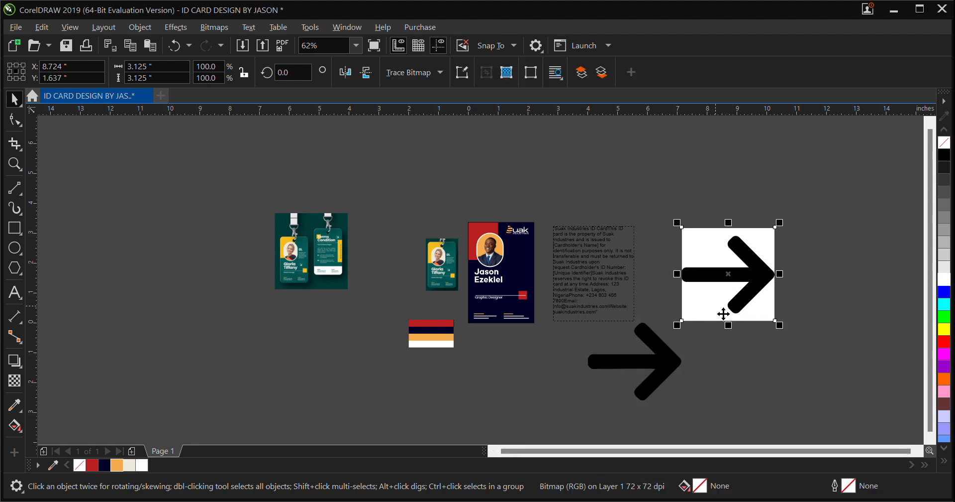
{"action": "key", "text": "Delete"}
{"action": "left_click", "coordinate": [674, 360]}
{"action": "left_click", "coordinate": [674, 363]}
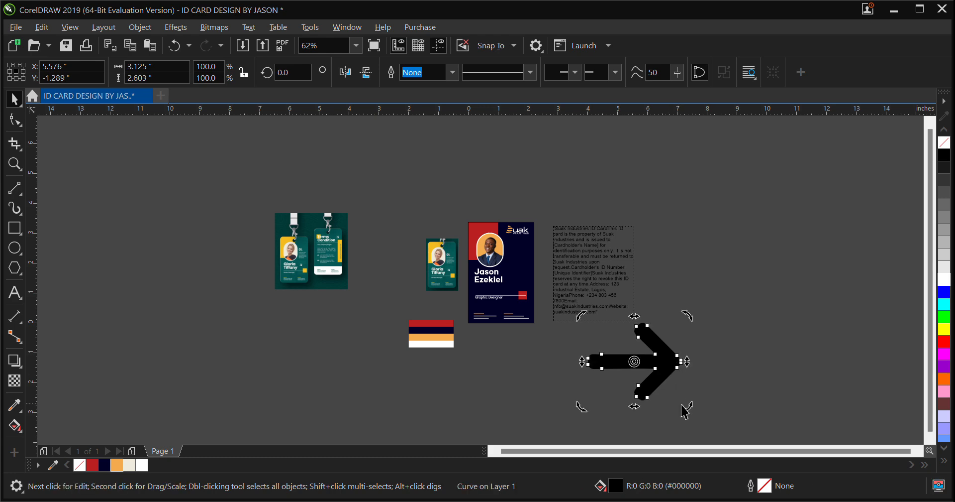
{"action": "left_click", "coordinate": [677, 373]}
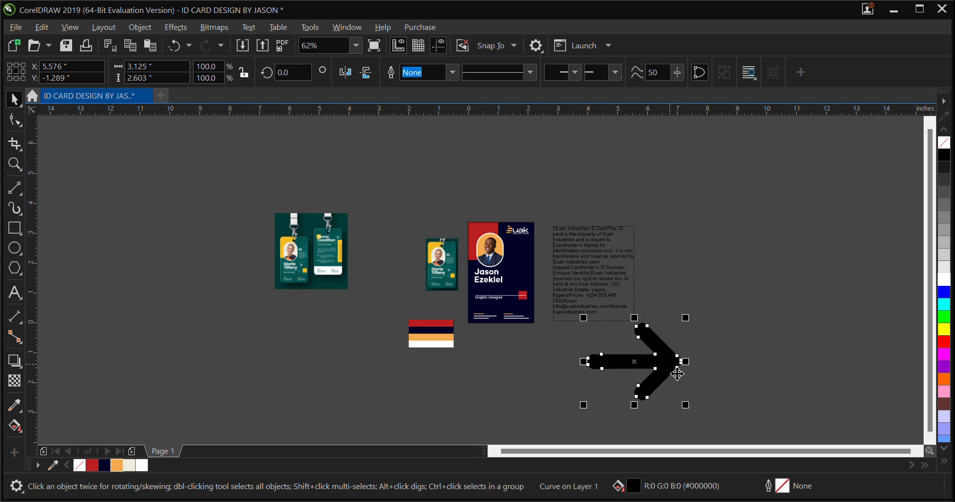
{"action": "left_click", "coordinate": [678, 373]}
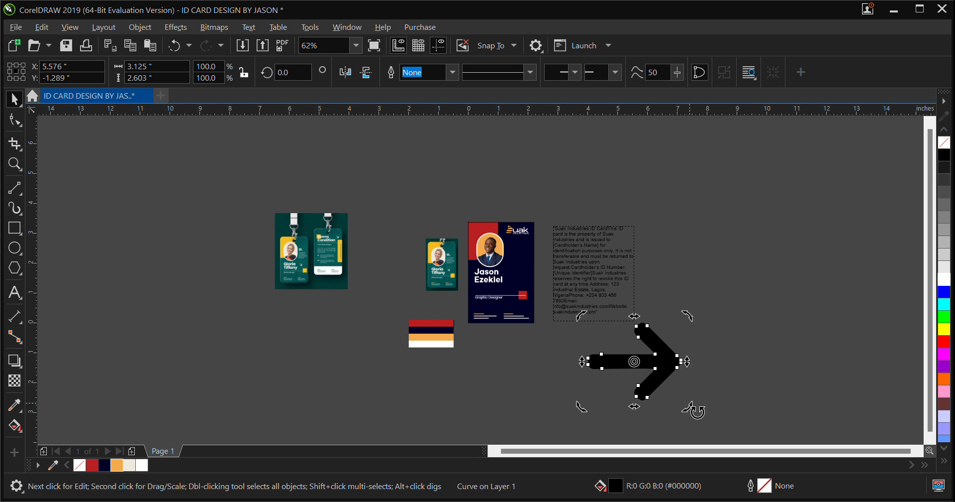
{"action": "left_click_drag", "start_coordinate": [690, 406], "coordinate": [652, 436]}
{"action": "left_click_drag", "start_coordinate": [668, 398], "coordinate": [666, 393]}
{"action": "key", "text": "ctrl+z"}
{"action": "left_click", "coordinate": [731, 400]}
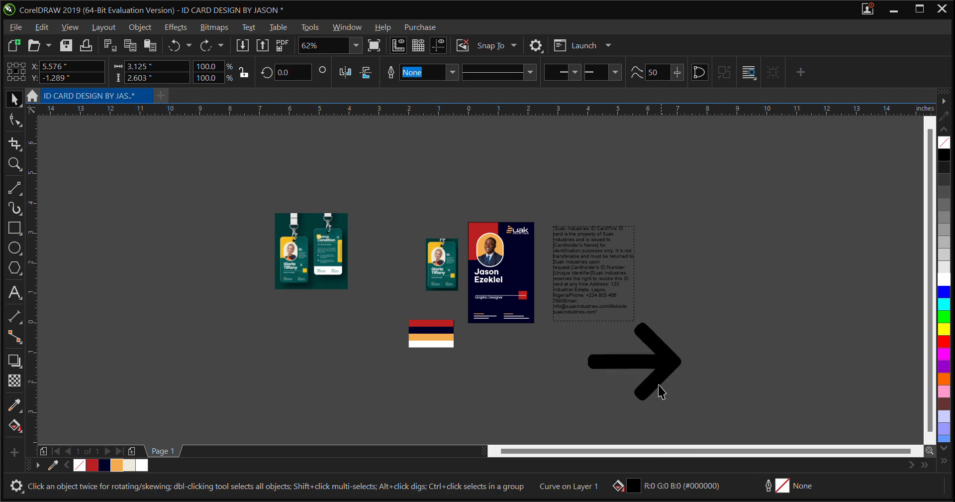
Set the traced arrow's rotation angle to 45 degrees
{"action": "left_click", "coordinate": [658, 377]}
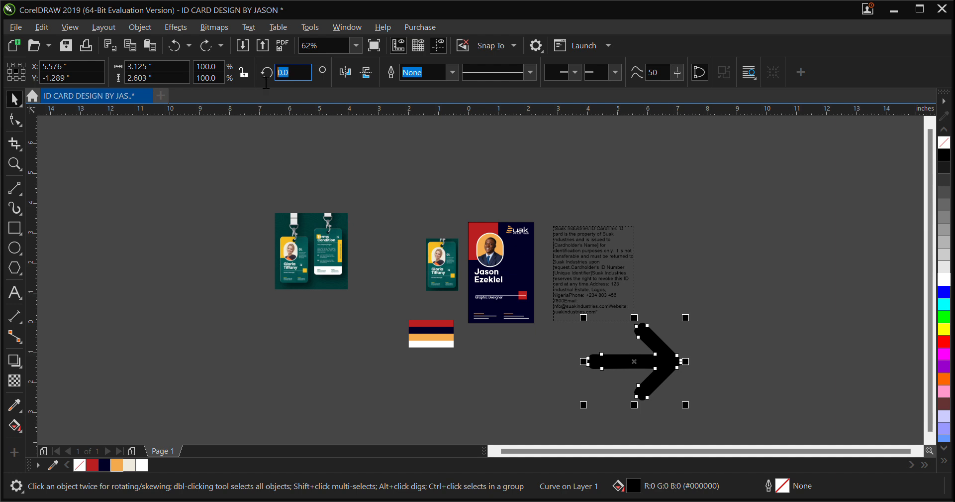
{"action": "type", "text": "45"}
{"action": "key", "text": "Return"}
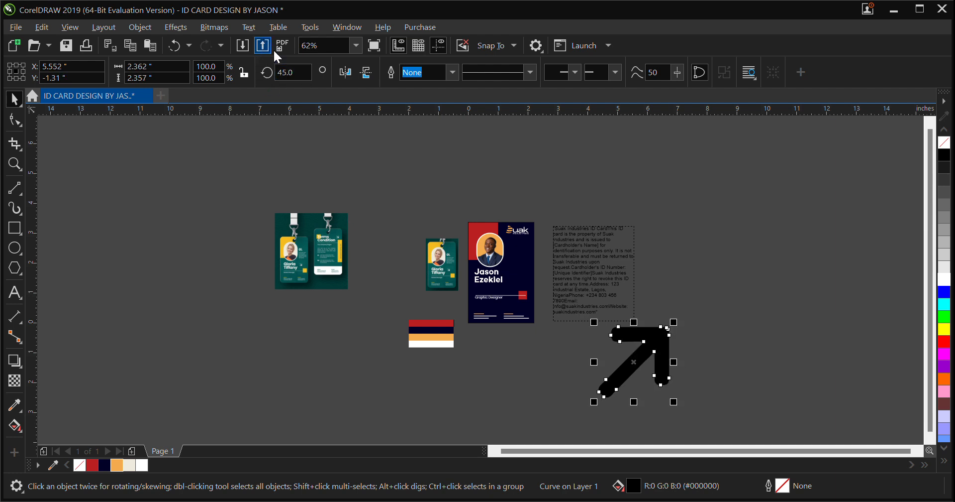
Compare with the reference card's arrow and try a 90-degree rotation on the traced arrow
{"action": "scroll", "coordinate": [457, 255], "scroll_direction": "up", "scroll_amount": 2}
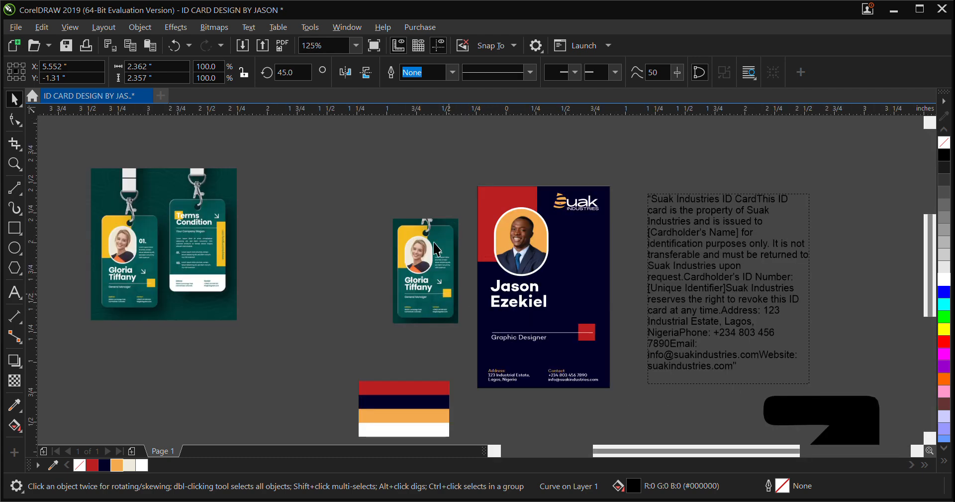
{"action": "scroll", "coordinate": [449, 293], "scroll_direction": "up", "scroll_amount": 2}
{"action": "left_click_drag", "start_coordinate": [304, 79], "coordinate": [279, 80]}
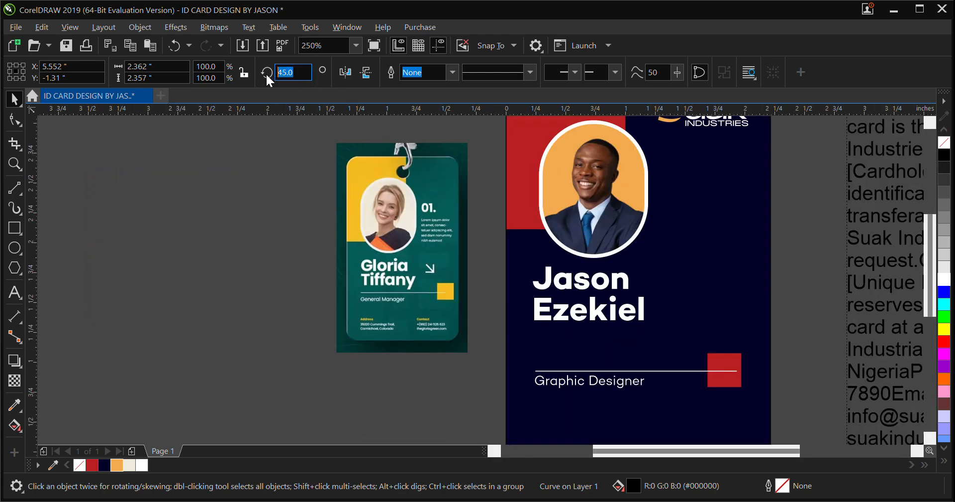
{"action": "key", "text": "Return"}
{"action": "scroll", "coordinate": [294, 169], "scroll_direction": "down", "scroll_amount": 4}
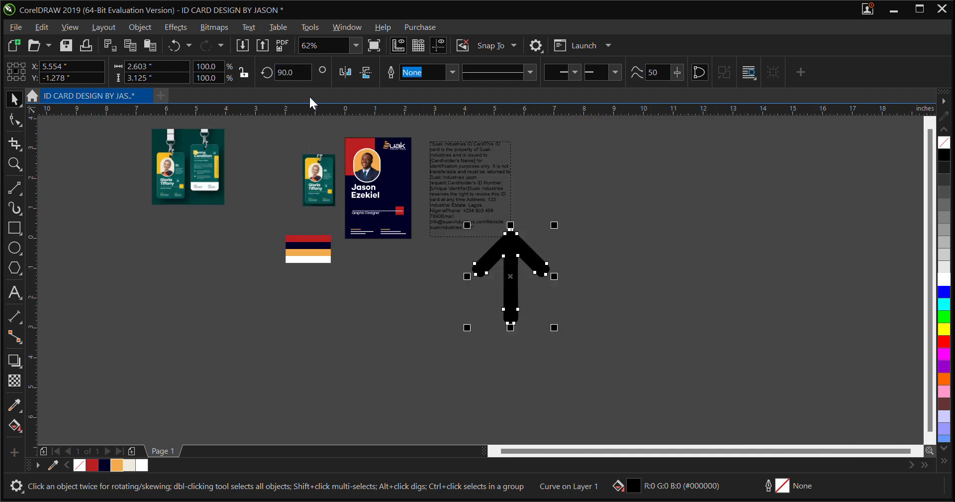
{"action": "key", "text": "ctrl+z"}
Try a 75-degree rotation on the traced arrow, and undo the arrow rotations and the bitmap deletion
{"action": "left_click_drag", "start_coordinate": [303, 74], "coordinate": [281, 75]}
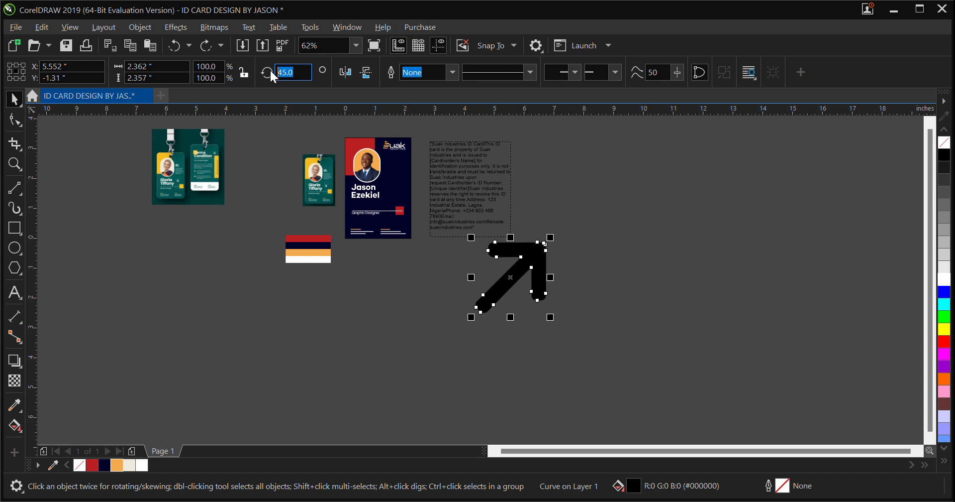
{"action": "type", "text": "75"}
{"action": "key", "text": "Return"}
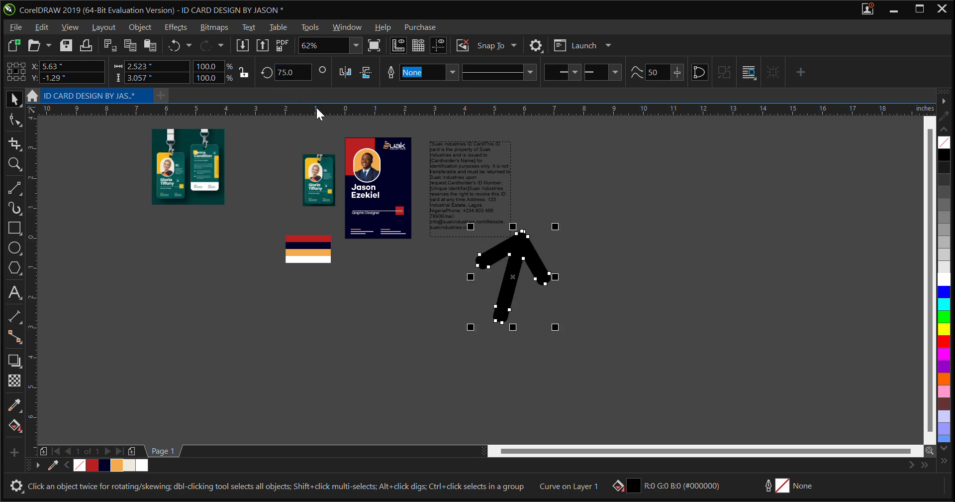
{"action": "key", "text": "ctrl+z"}
{"action": "key", "text": "ctrl+z"}
{"action": "key", "text": "ctrl+z"}
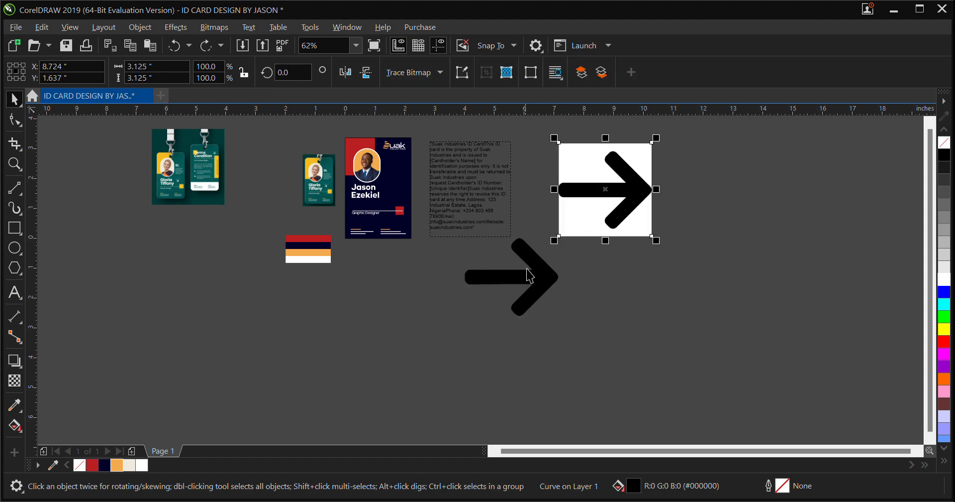
Rotate the traced arrow to 320 degrees so that it points diagonally down to the right
{"action": "left_click", "coordinate": [529, 282]}
{"action": "left_click", "coordinate": [533, 301]}
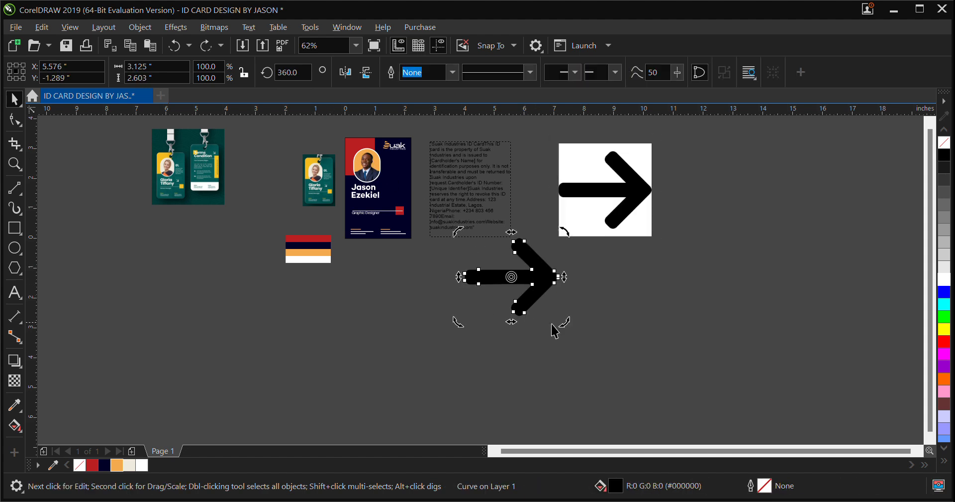
{"action": "left_click_drag", "start_coordinate": [570, 326], "coordinate": [530, 343]}
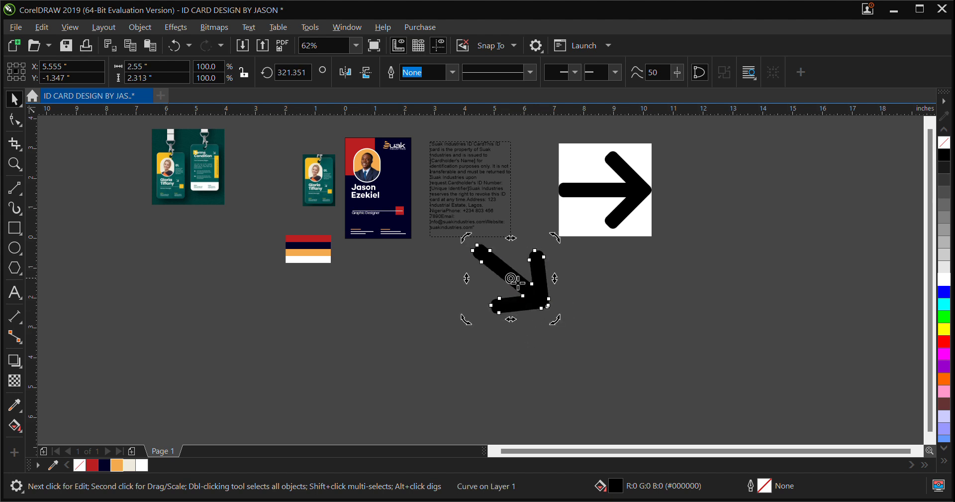
{"action": "left_click", "coordinate": [293, 83]}
{"action": "type", "text": "320"}
{"action": "key", "text": "Return"}
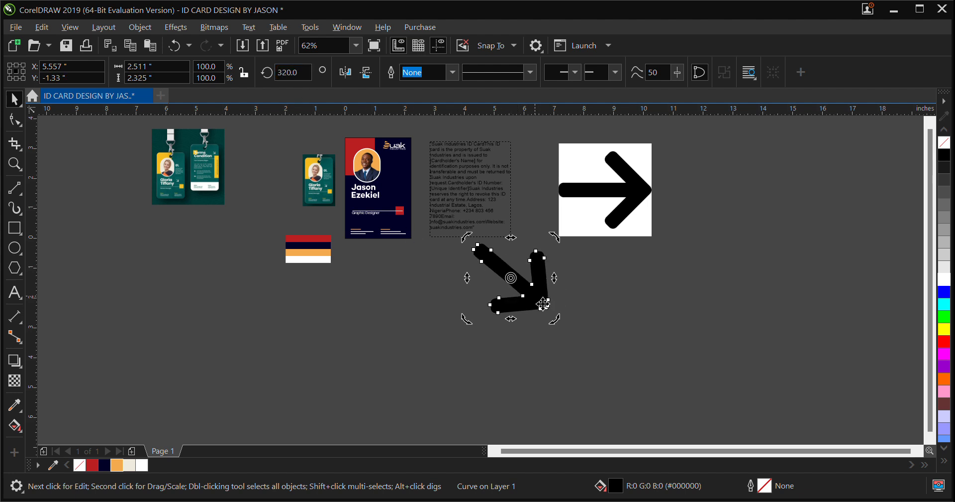
Move the diagonal arrow onto the ID card front and shrink it proportionally to about 26% of its size
{"action": "left_click", "coordinate": [538, 288]}
{"action": "left_click_drag", "start_coordinate": [538, 288], "coordinate": [412, 193]}
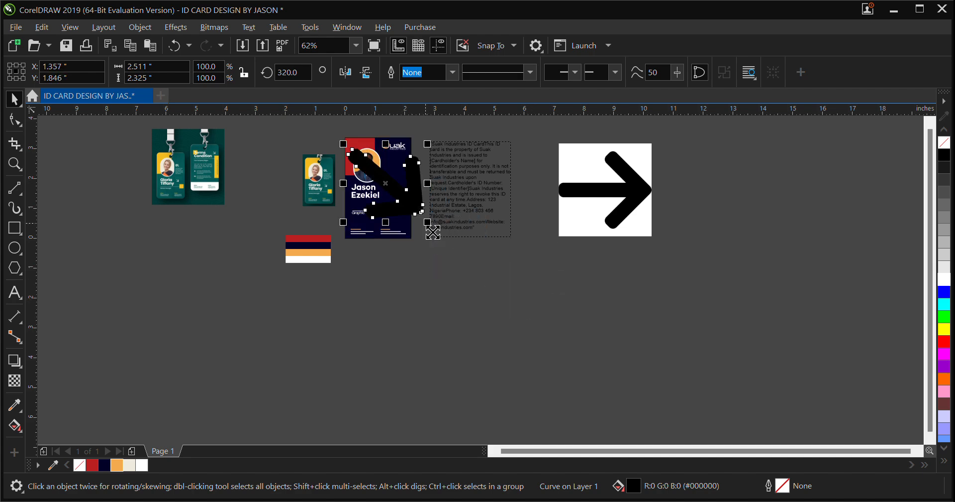
{"action": "left_click_drag", "start_coordinate": [432, 230], "coordinate": [398, 196]}
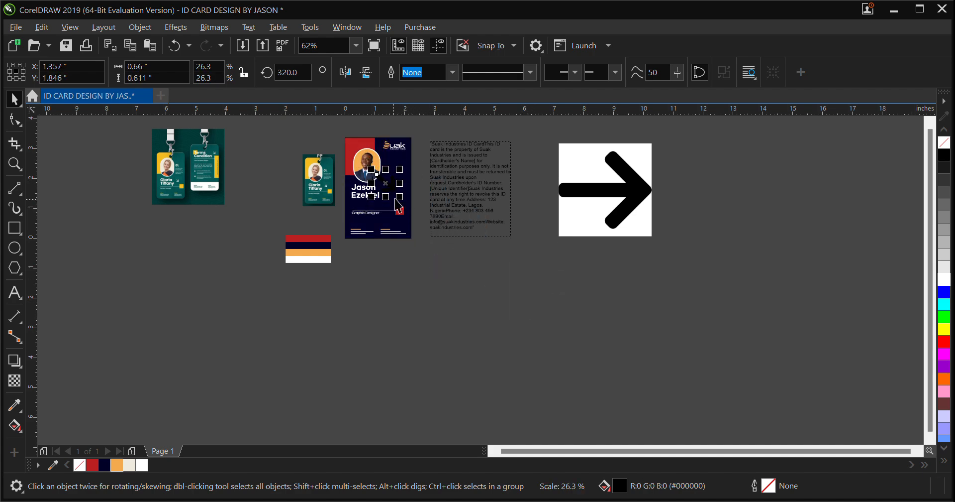
Shrink the arrow to 8.5% scale beside the cardholder's name and fill it white
{"action": "scroll", "coordinate": [398, 195], "scroll_direction": "up", "scroll_amount": 2}
{"action": "scroll", "coordinate": [401, 198], "scroll_direction": "up", "scroll_amount": 1}
{"action": "left_click_drag", "start_coordinate": [363, 156], "coordinate": [424, 250]}
{"action": "left_click_drag", "start_coordinate": [400, 209], "coordinate": [380, 198]}
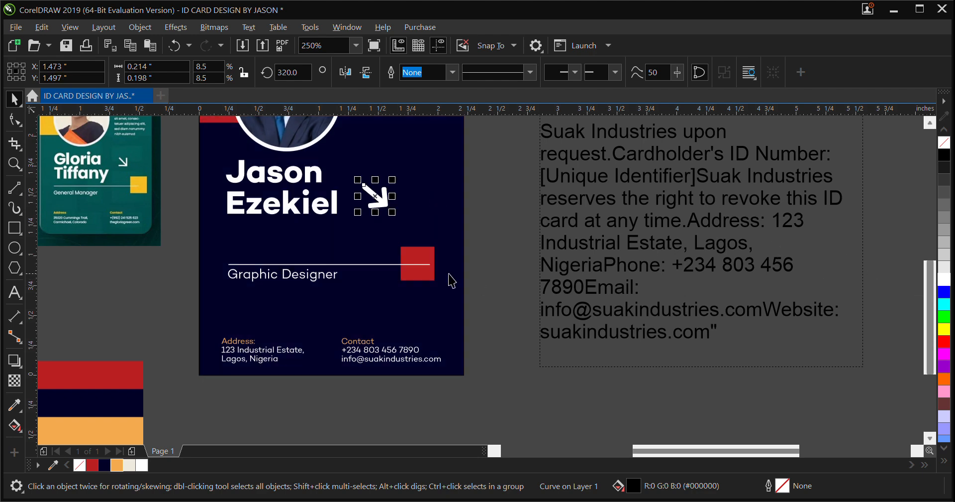
Shorten the arrow's shaft by moving its tail-end nodes toward the head, making the arrow about 0.167 by 0.176 inches
{"action": "scroll", "coordinate": [386, 204], "scroll_direction": "up", "scroll_amount": 2}
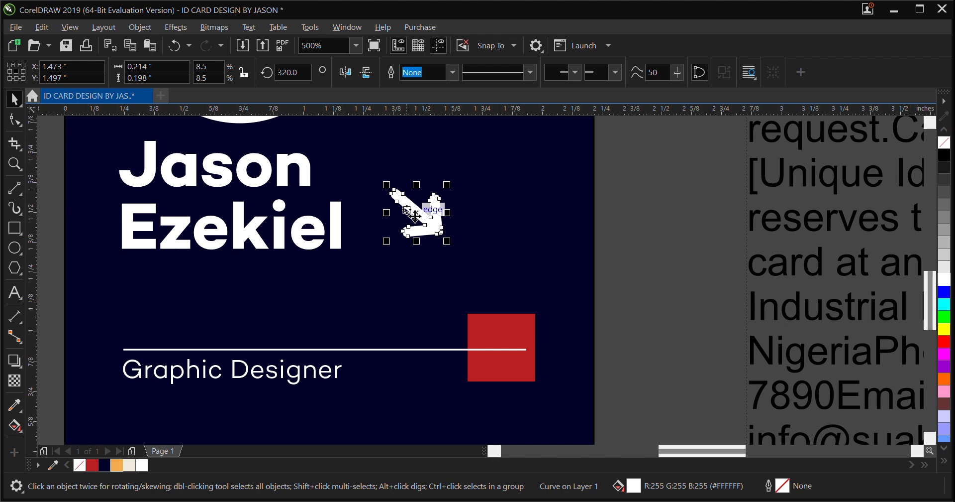
{"action": "scroll", "coordinate": [404, 205], "scroll_direction": "up", "scroll_amount": 2}
{"action": "left_click", "coordinate": [15, 120]}
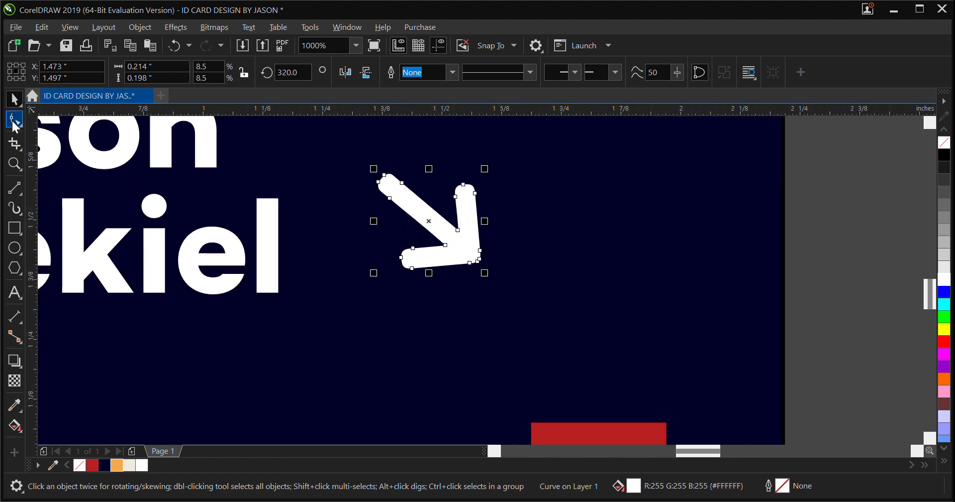
{"action": "left_click_drag", "start_coordinate": [344, 150], "coordinate": [413, 217]}
{"action": "scroll", "coordinate": [413, 217], "scroll_direction": "up", "scroll_amount": 1}
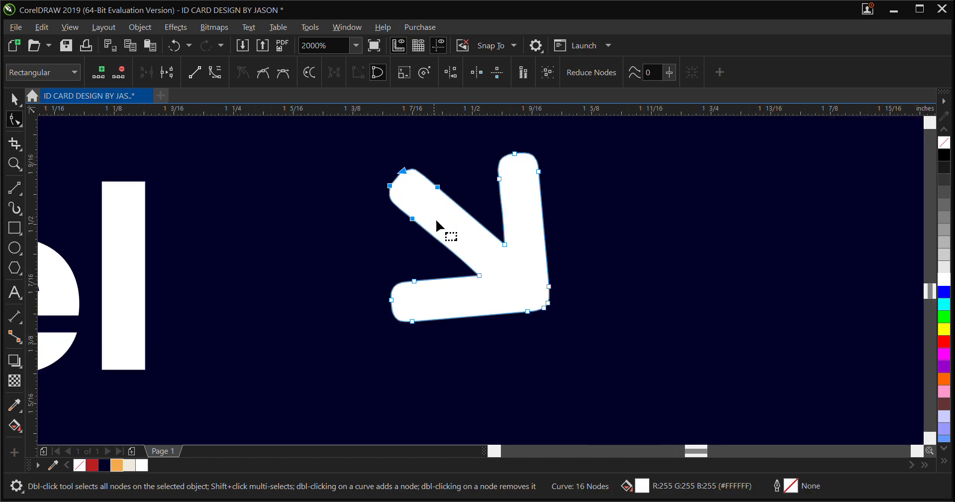
{"action": "left_click", "coordinate": [13, 99]}
{"action": "scroll", "coordinate": [367, 269], "scroll_direction": "down", "scroll_amount": 3}
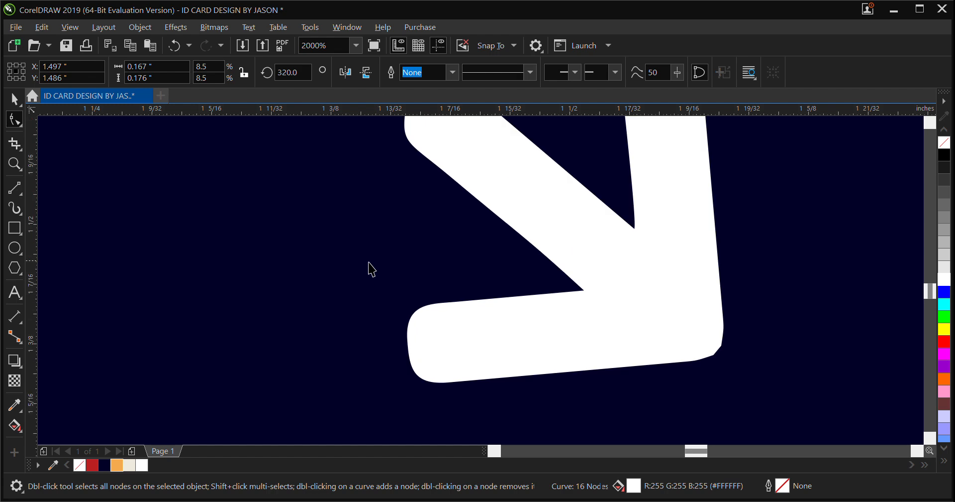
{"action": "scroll", "coordinate": [371, 260], "scroll_direction": "down", "scroll_amount": 1}
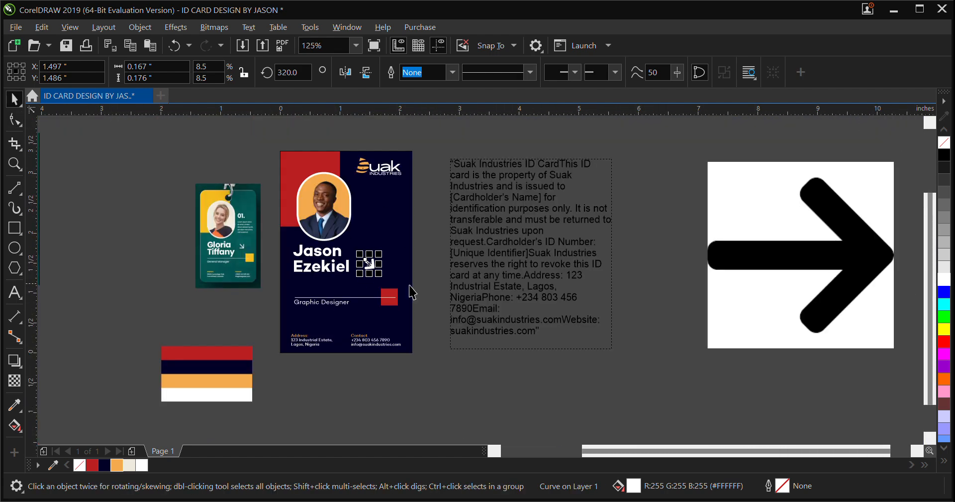
Place the black arrow bitmap clear of the card, beyond the text block's outer side, and deselect it
{"action": "left_click", "coordinate": [429, 273]}
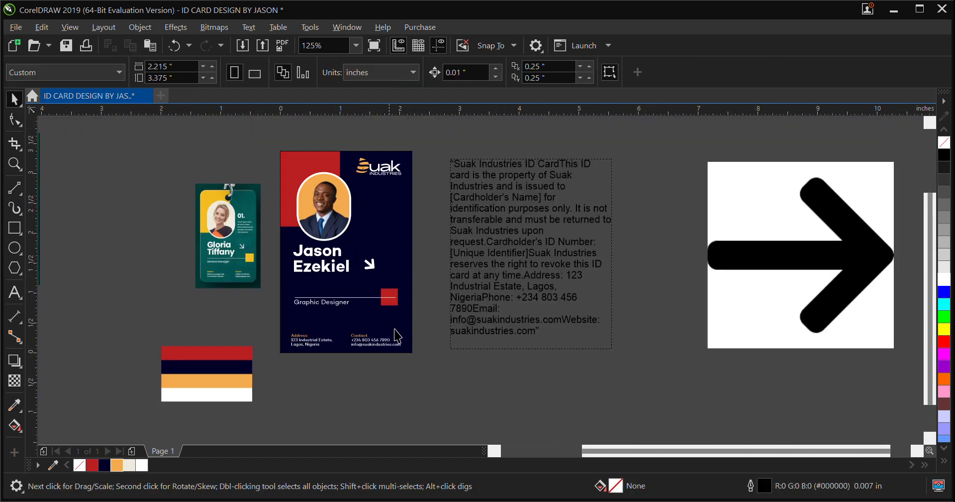
{"action": "left_click", "coordinate": [724, 282]}
{"action": "key", "text": "Delete"}
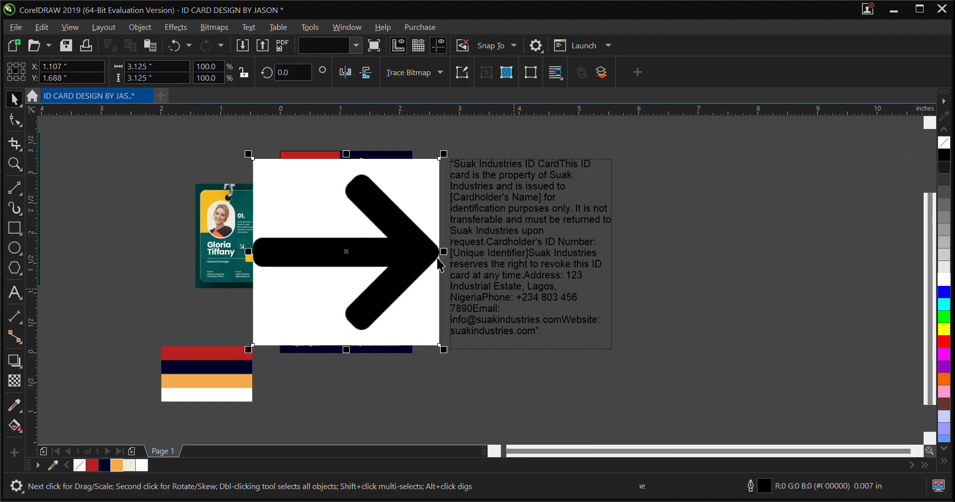
{"action": "left_click_drag", "start_coordinate": [346, 261], "coordinate": [771, 265]}
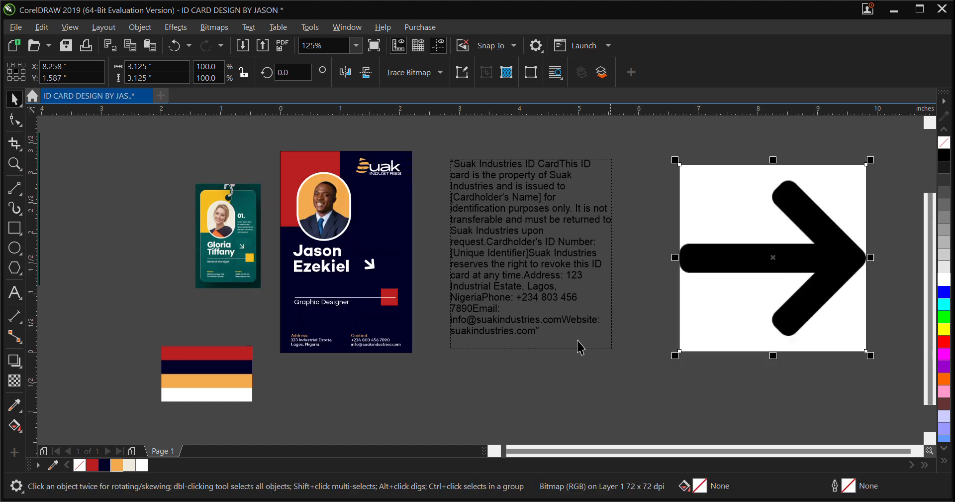
{"action": "left_click", "coordinate": [528, 391]}
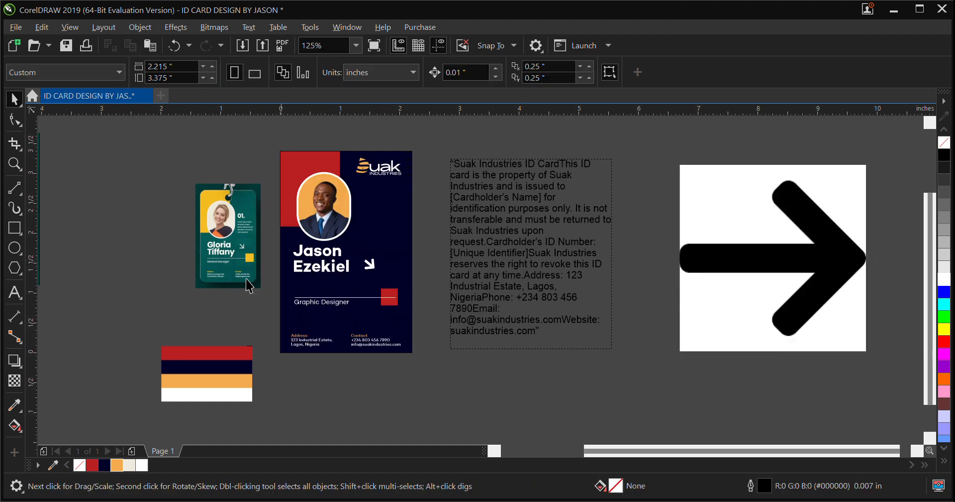
{"action": "scroll", "coordinate": [224, 264], "scroll_direction": "up", "scroll_amount": 2}
{"action": "scroll", "coordinate": [253, 242], "scroll_direction": "down", "scroll_amount": 2}
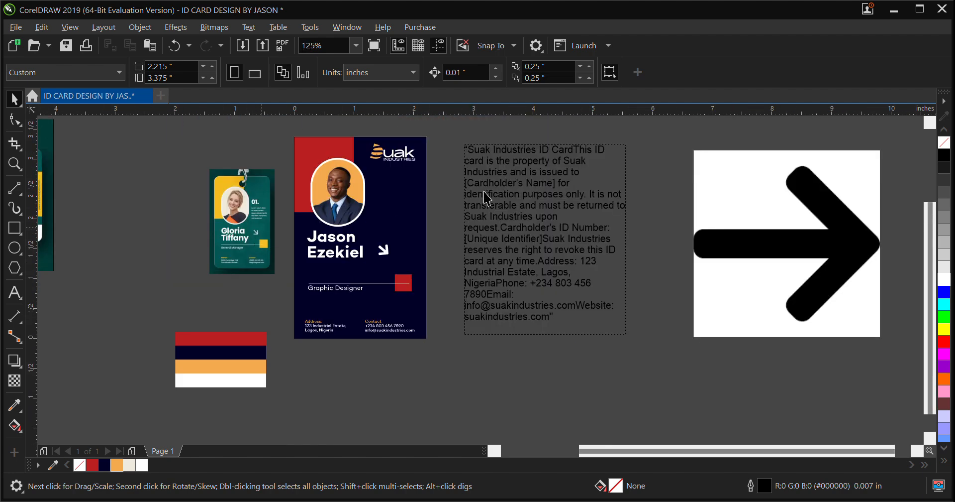